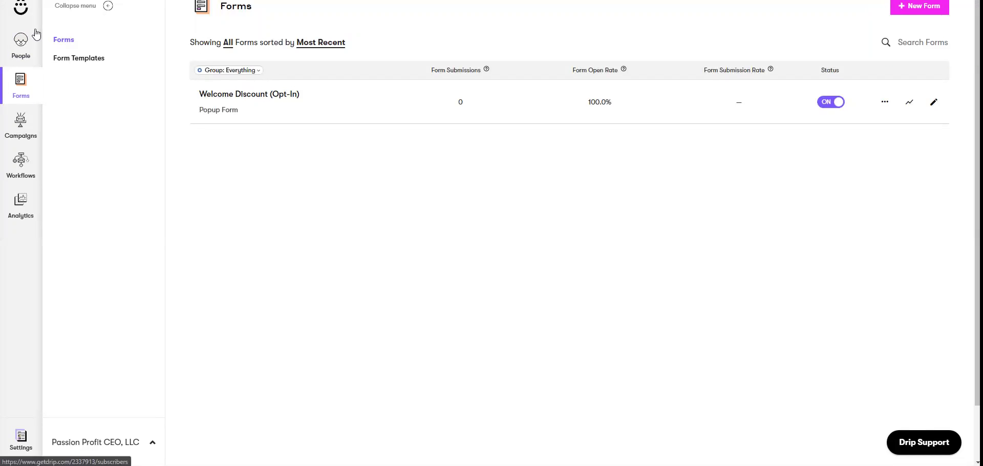
- Open Drip's Form Templates gallery and browse cards like Welcome Discount and Start From Scratch
{"action": "left_click", "coordinate": [20, 81]}
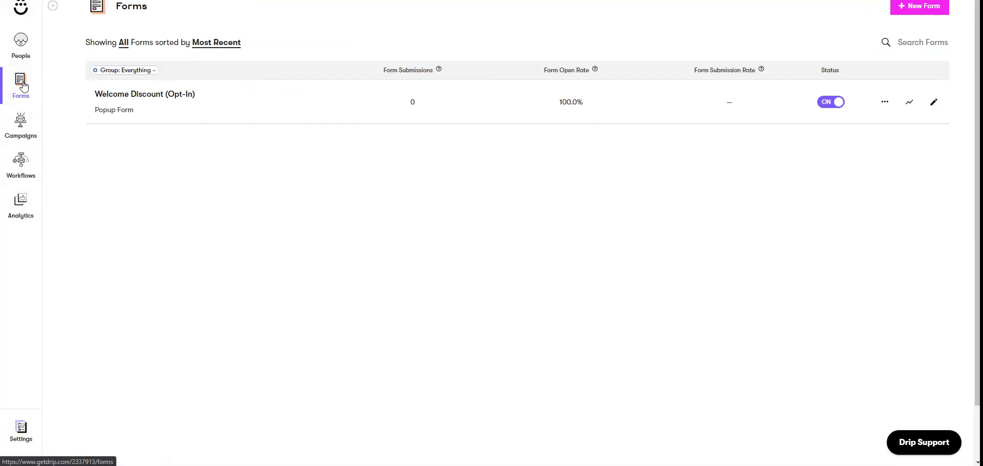
{"action": "left_click", "coordinate": [23, 86]}
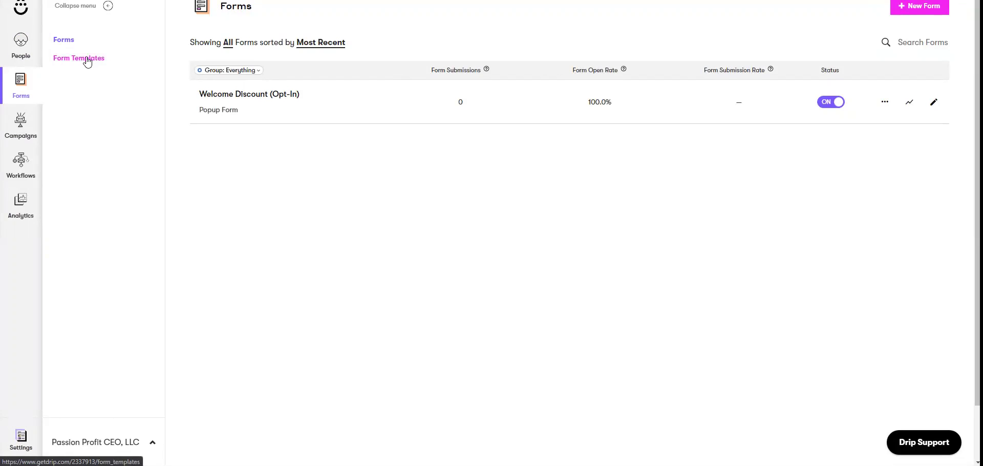
{"action": "left_click", "coordinate": [81, 58]}
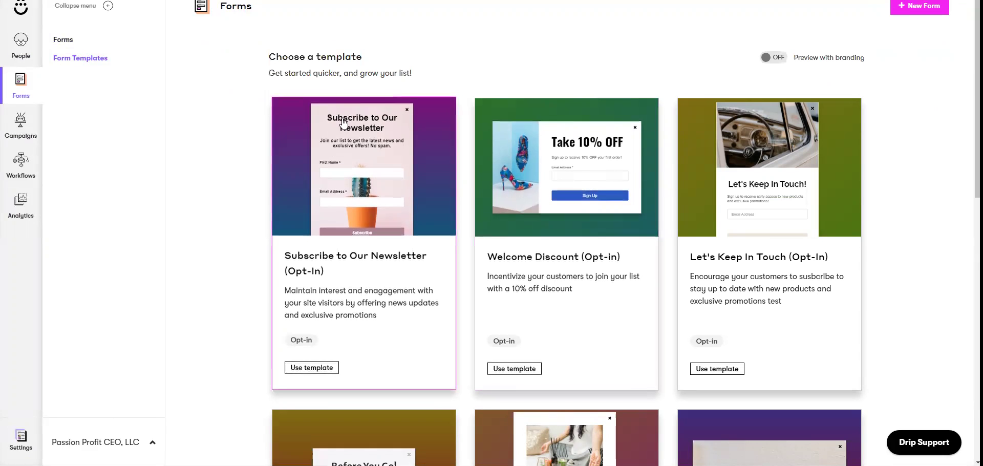
{"action": "scroll", "coordinate": [532, 210], "scroll_direction": "down", "scroll_amount": 5}
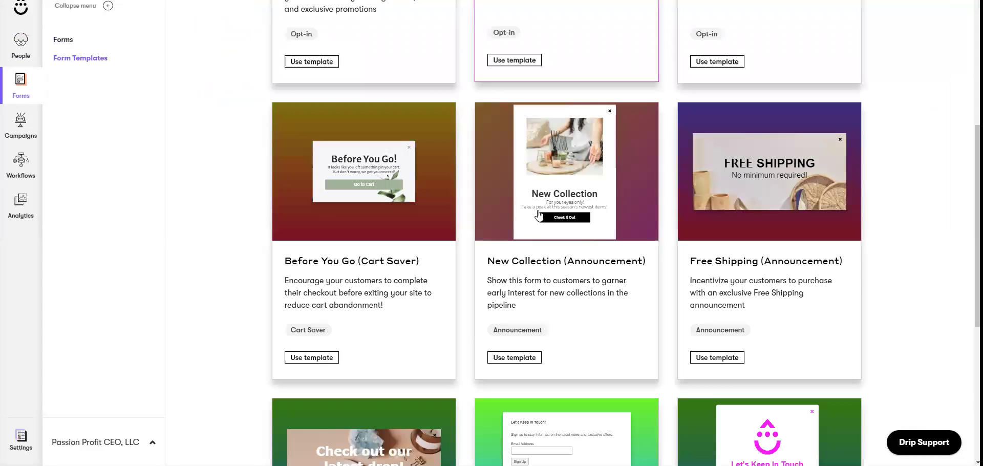
{"action": "scroll", "coordinate": [556, 392], "scroll_direction": "down", "scroll_amount": 4}
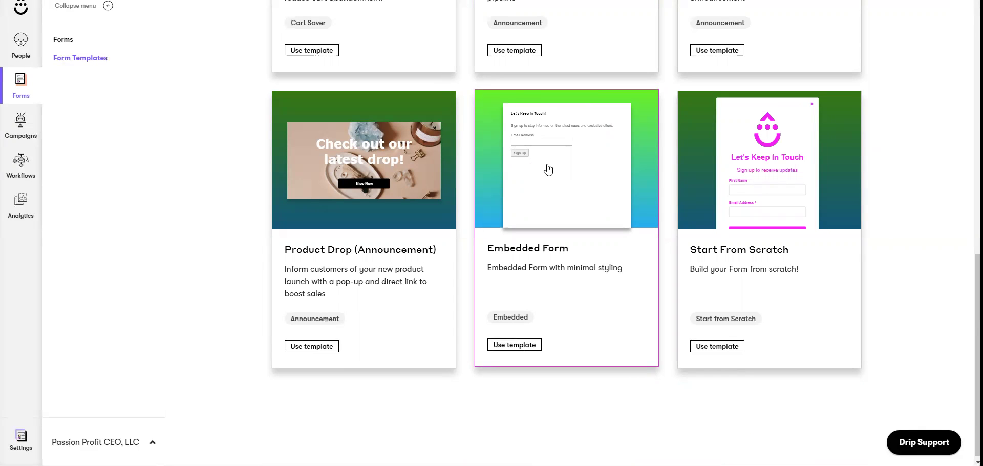
{"action": "scroll", "coordinate": [548, 169], "scroll_direction": "up", "scroll_amount": 12}
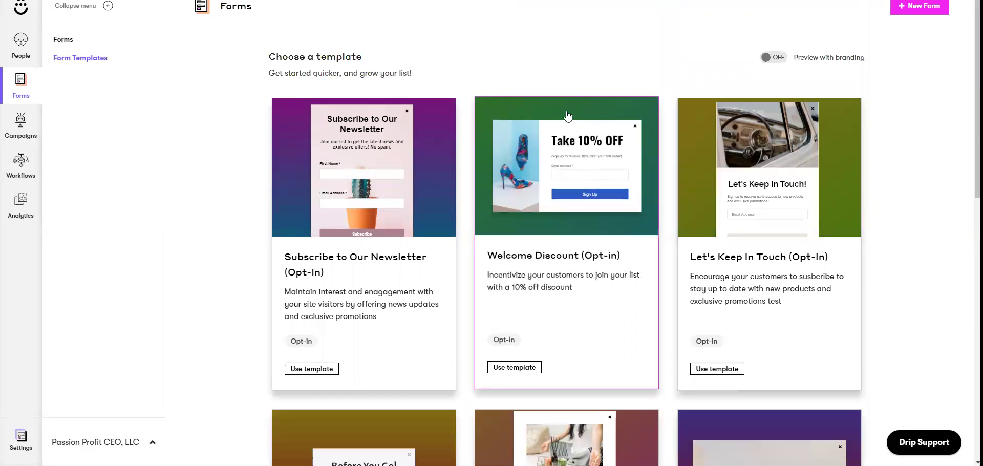
- Create a popup from the Welcome Discount (Opt-In) template, keeping only its Email Address field
{"action": "left_click", "coordinate": [518, 372]}
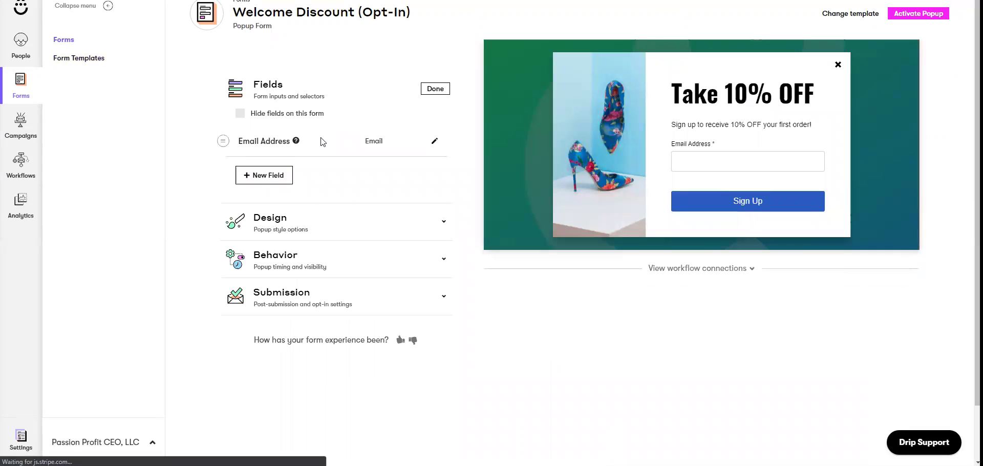
{"action": "left_click", "coordinate": [267, 180]}
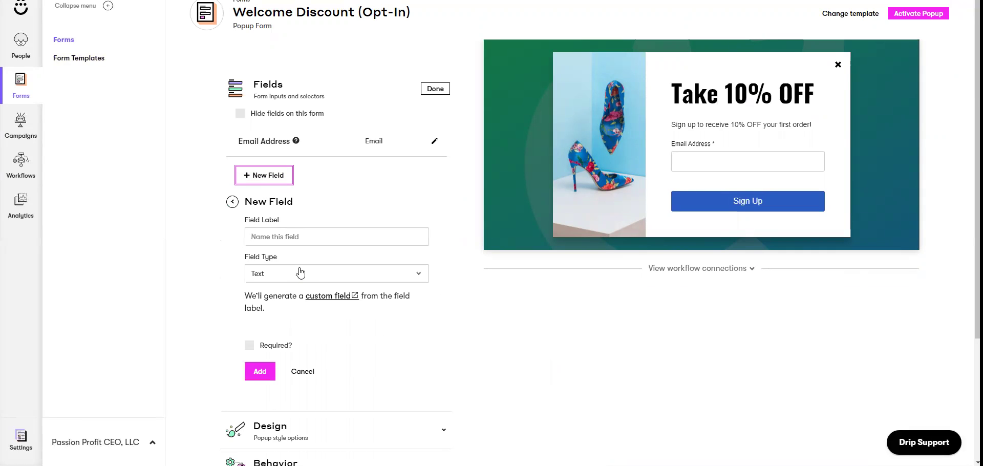
{"action": "left_click", "coordinate": [232, 200]}
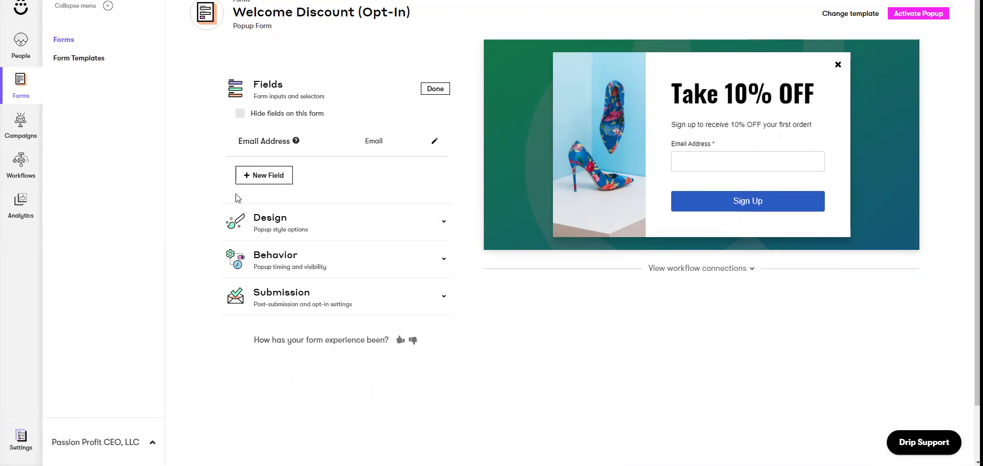
- Change the popup heading from 'Take 10% OFF' to 'Masterclass'
{"action": "left_click", "coordinate": [317, 229]}
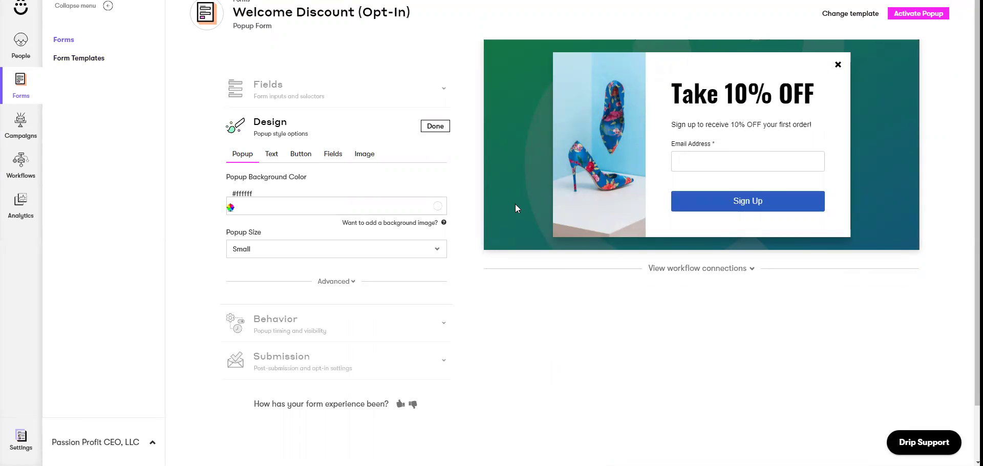
{"action": "left_click", "coordinate": [272, 154]}
{"action": "left_click_drag", "start_coordinate": [398, 248], "coordinate": [236, 251]}
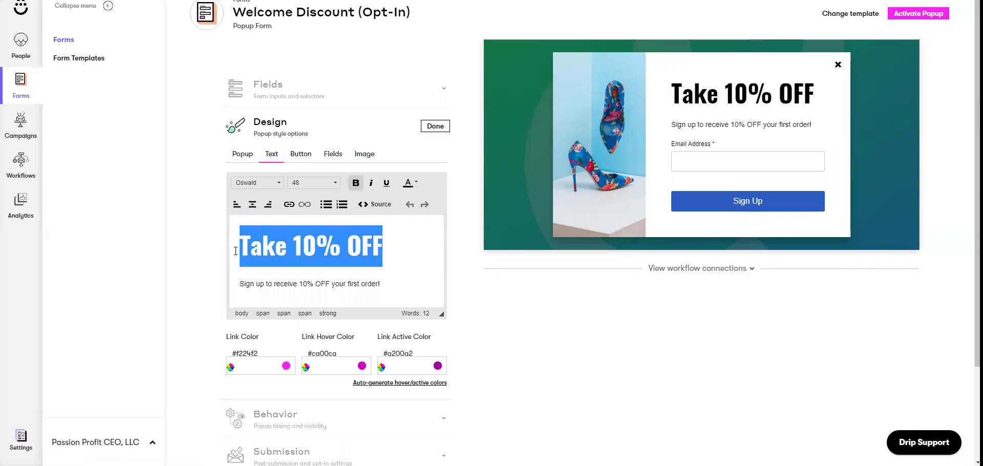
{"action": "type", "text": "Mastercla"}
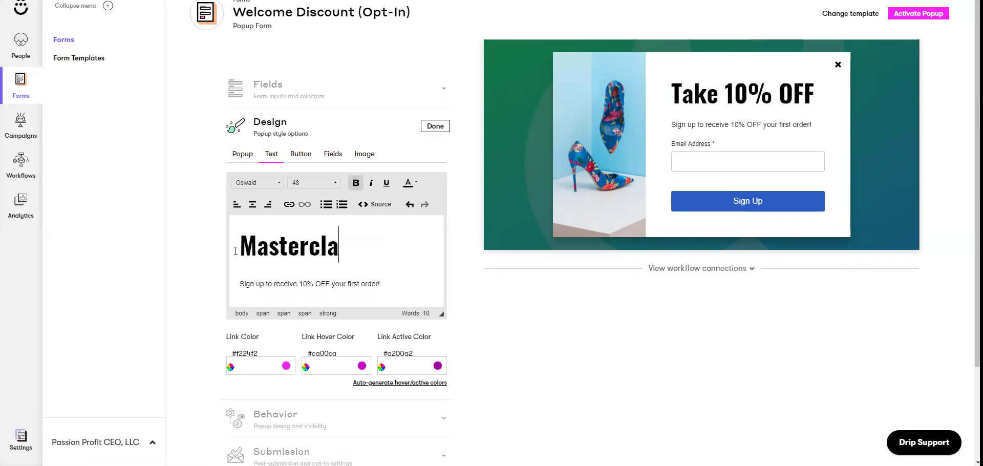
{"action": "type", "text": "ss"}
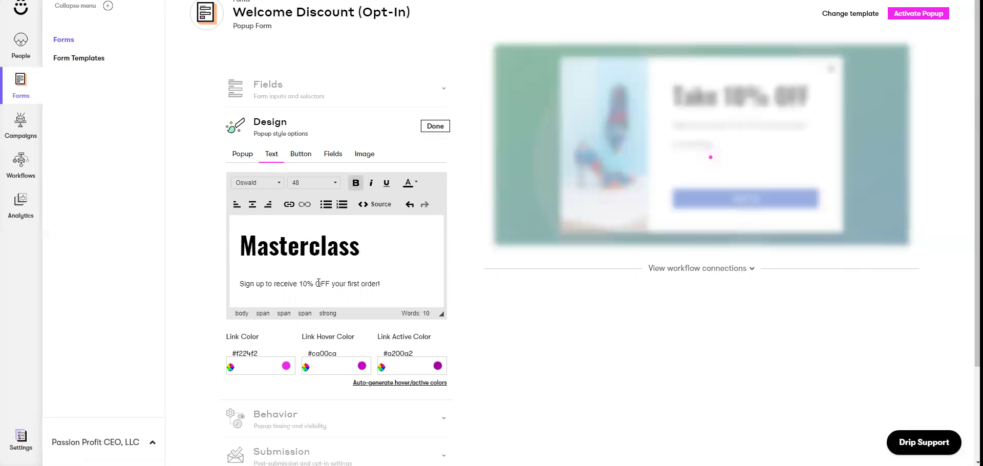
{"action": "left_click", "coordinate": [318, 283]}
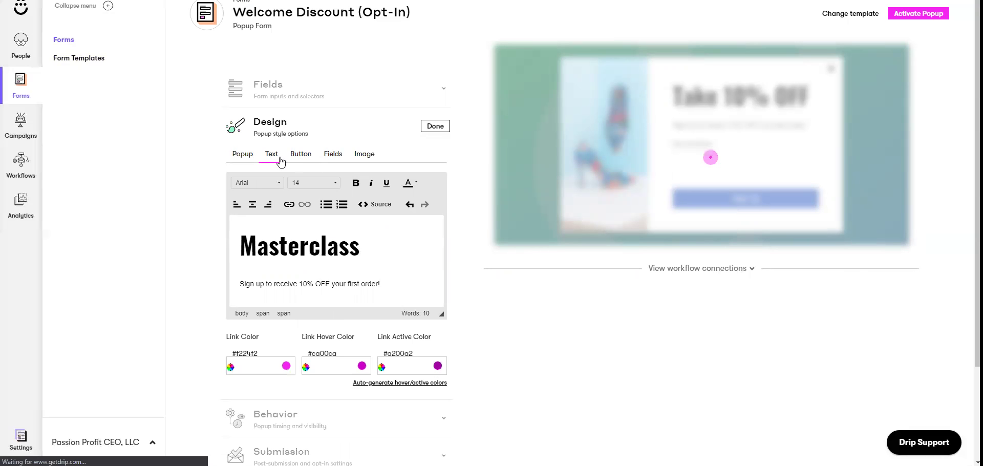
- Set the button colour to cyan #00d8ff, hover to red #ff0000 and active to navy #333f63
{"action": "left_click", "coordinate": [300, 154]}
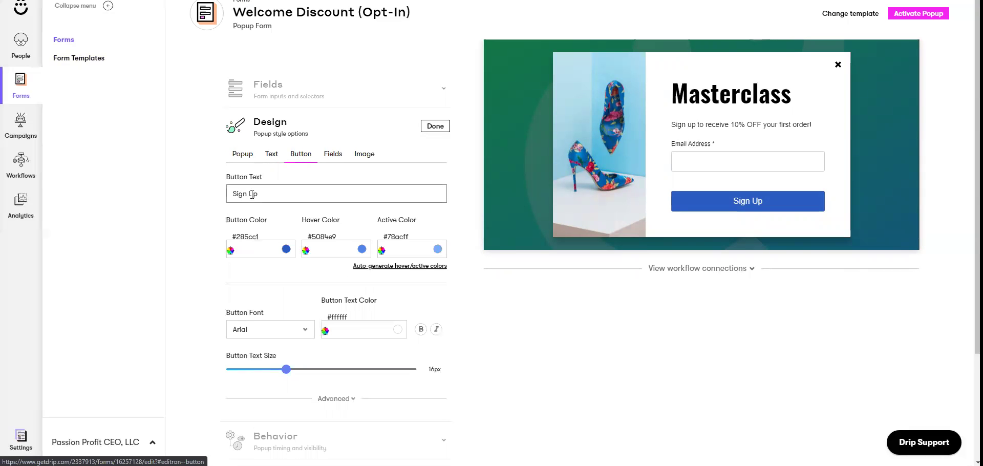
{"action": "left_click", "coordinate": [300, 195]}
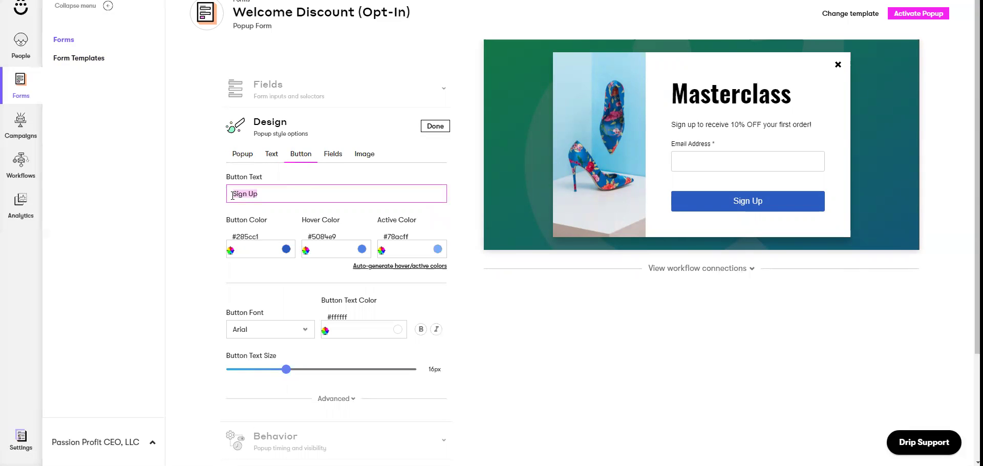
{"action": "left_click", "coordinate": [286, 249]}
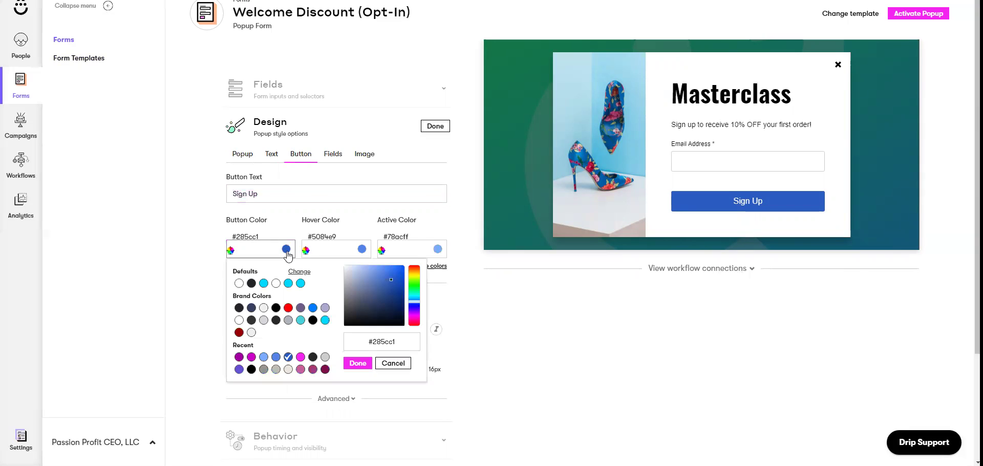
{"action": "left_click", "coordinate": [264, 283]}
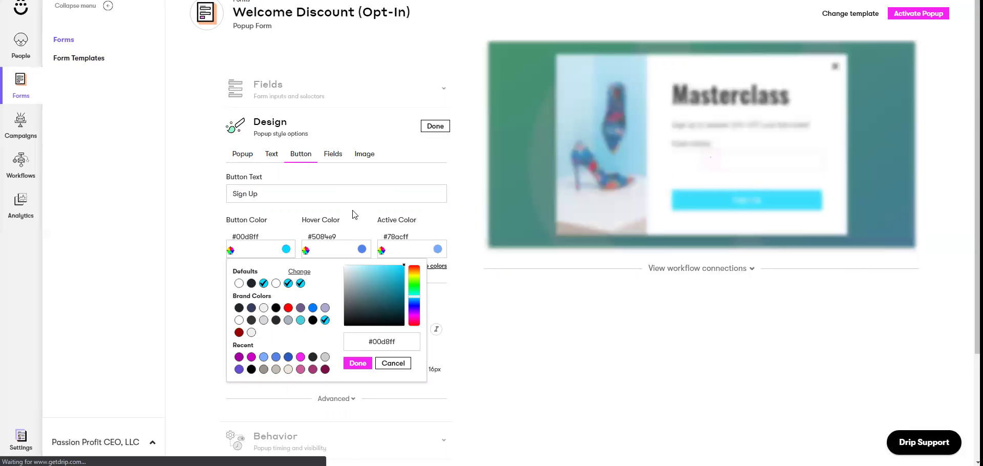
{"action": "left_click", "coordinate": [353, 217]}
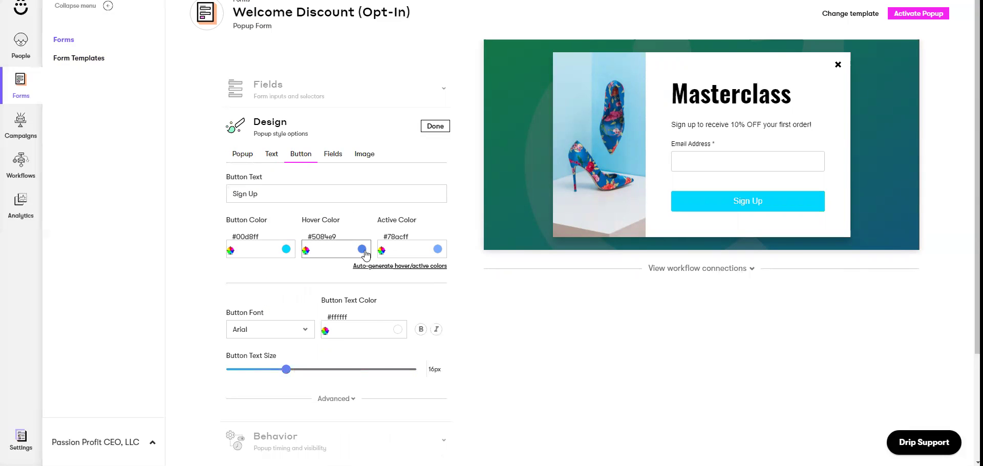
{"action": "left_click", "coordinate": [364, 252]}
{"action": "left_click", "coordinate": [364, 308]}
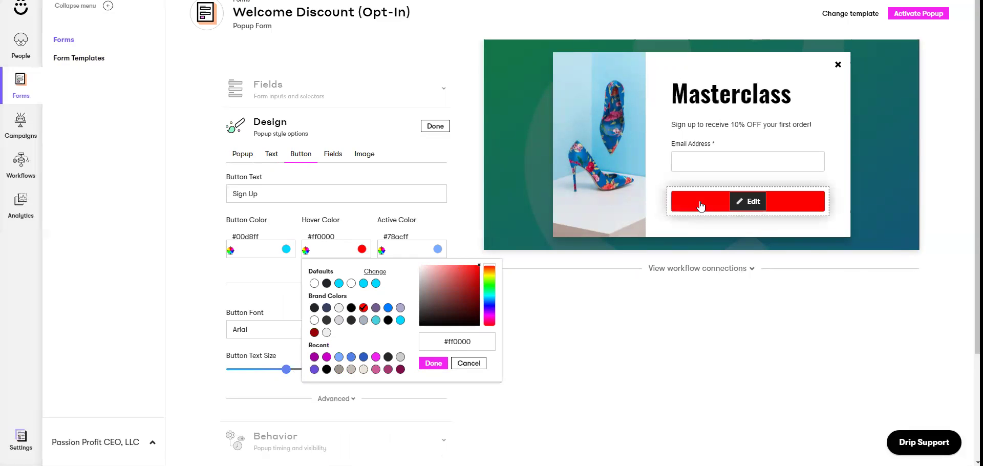
{"action": "left_click", "coordinate": [438, 250]}
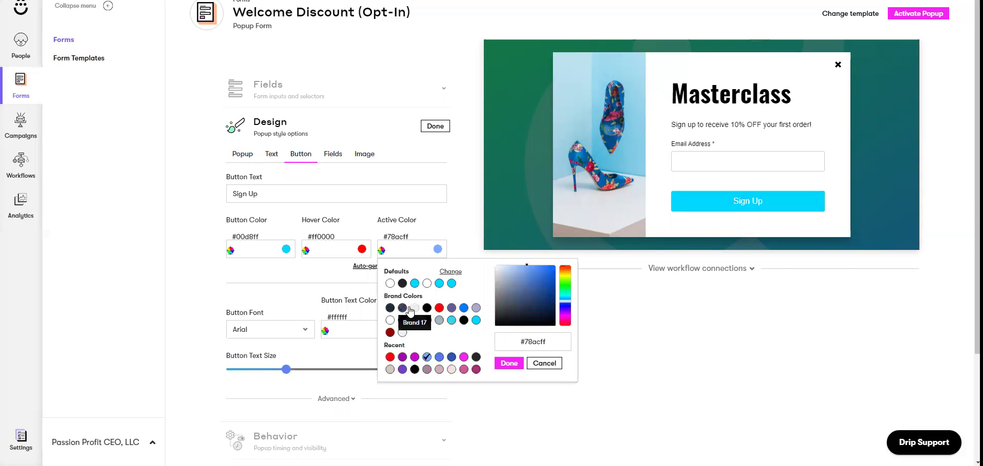
{"action": "left_click", "coordinate": [389, 307]}
{"action": "left_click", "coordinate": [461, 225]}
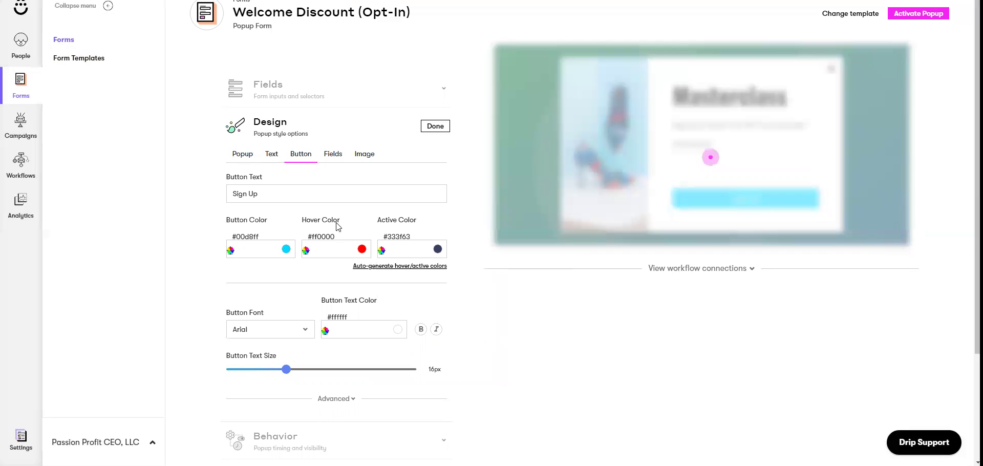
{"action": "left_click", "coordinate": [286, 249]}
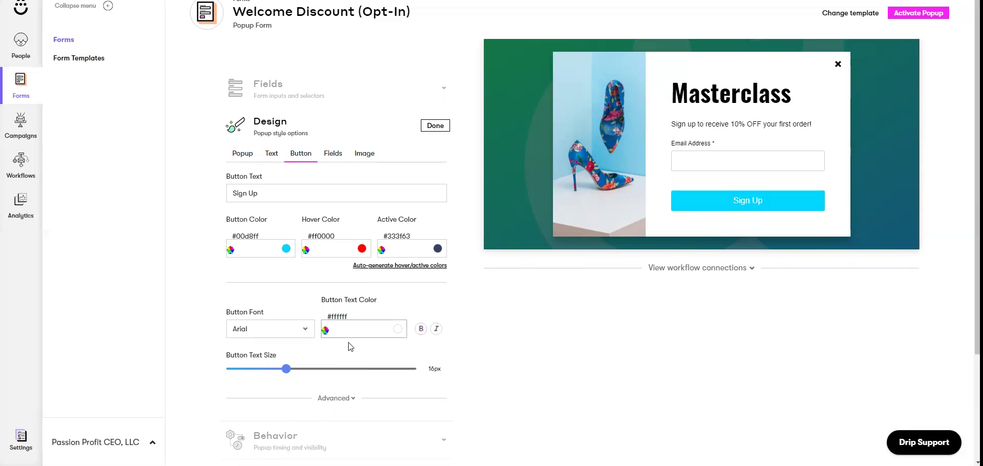
- In Behavior > Timing, keep After a time delay with a 1-second delay and a 1-day dismissed delay
{"action": "scroll", "coordinate": [338, 327], "scroll_direction": "down", "scroll_amount": 2}
{"action": "left_click", "coordinate": [329, 287]}
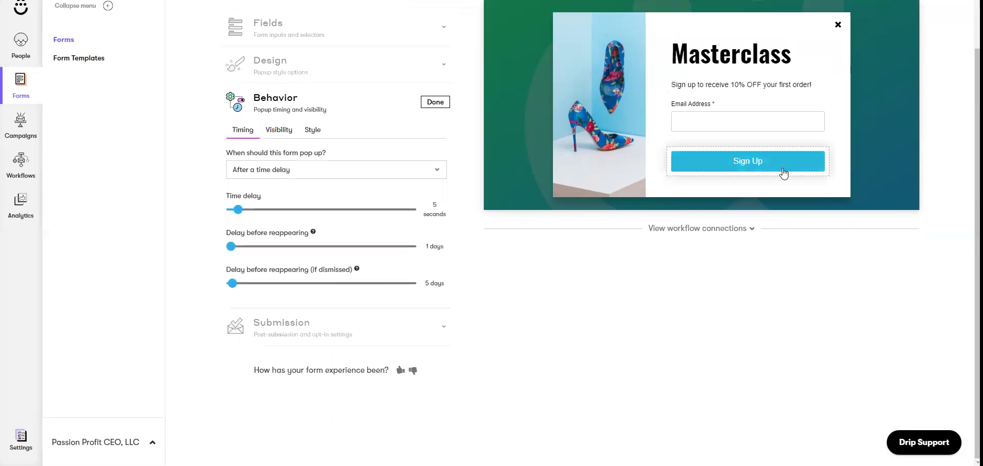
{"action": "left_click", "coordinate": [269, 170]}
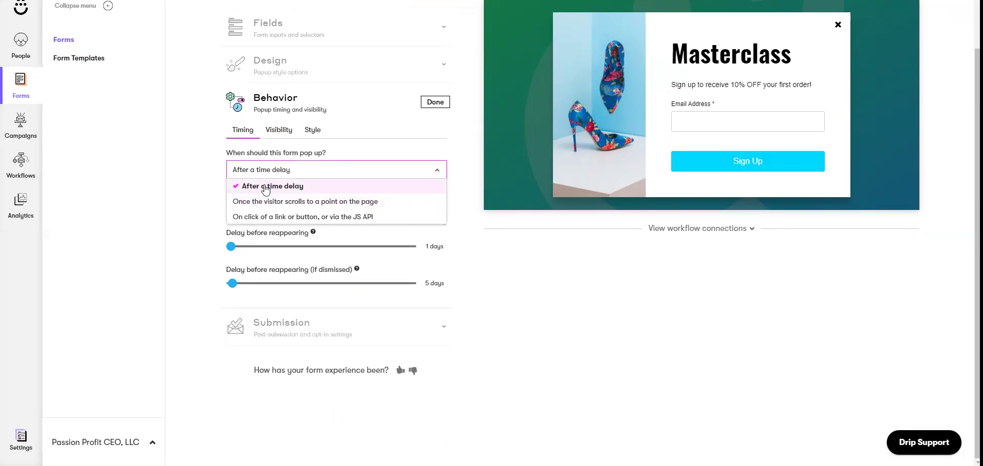
{"action": "left_click", "coordinate": [201, 216]}
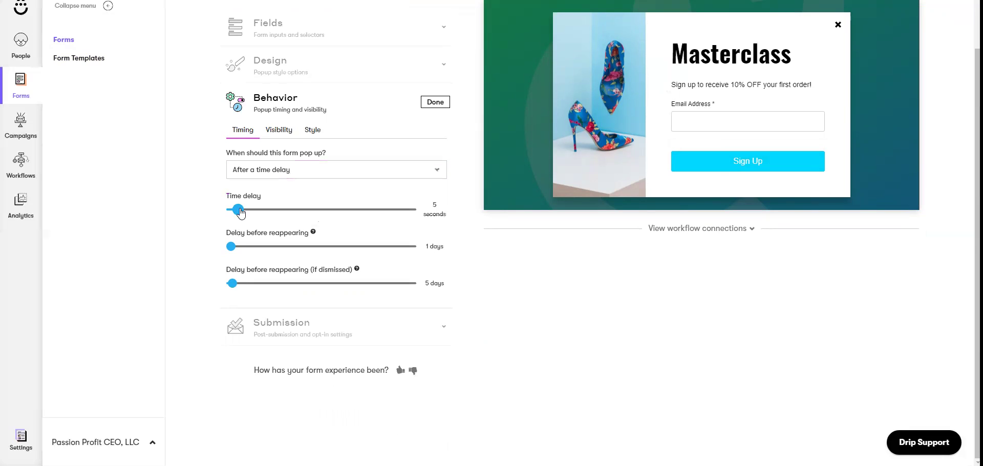
{"action": "left_click_drag", "start_coordinate": [241, 213], "coordinate": [175, 213]}
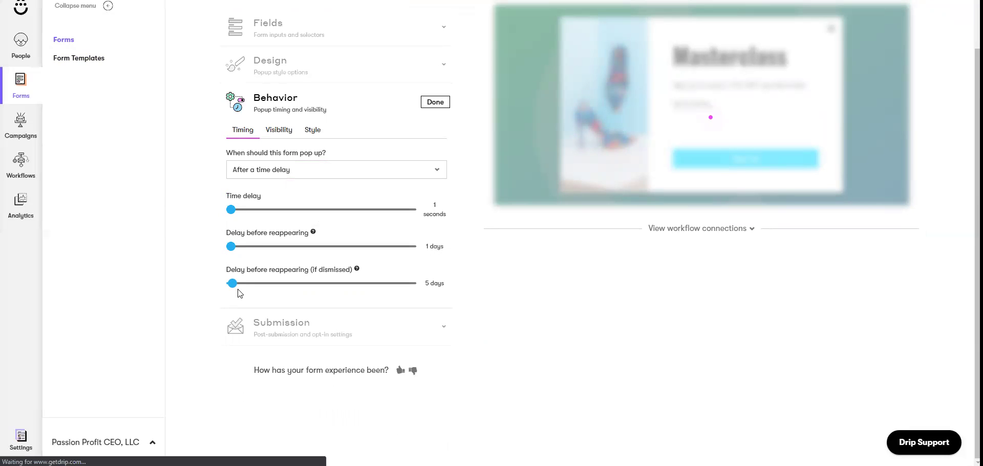
{"action": "left_click_drag", "start_coordinate": [228, 281], "coordinate": [207, 284]}
{"action": "left_click", "coordinate": [438, 249]}
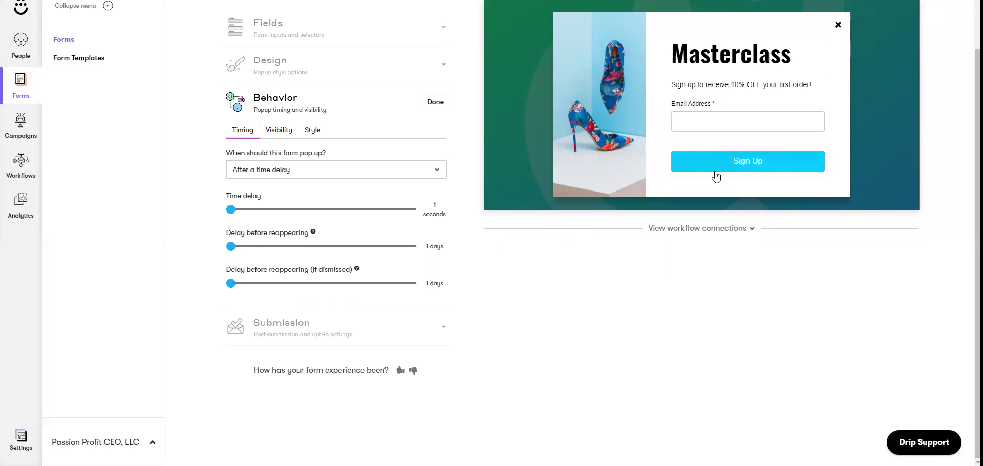
{"action": "mouse_move", "coordinate": [704, 88]}
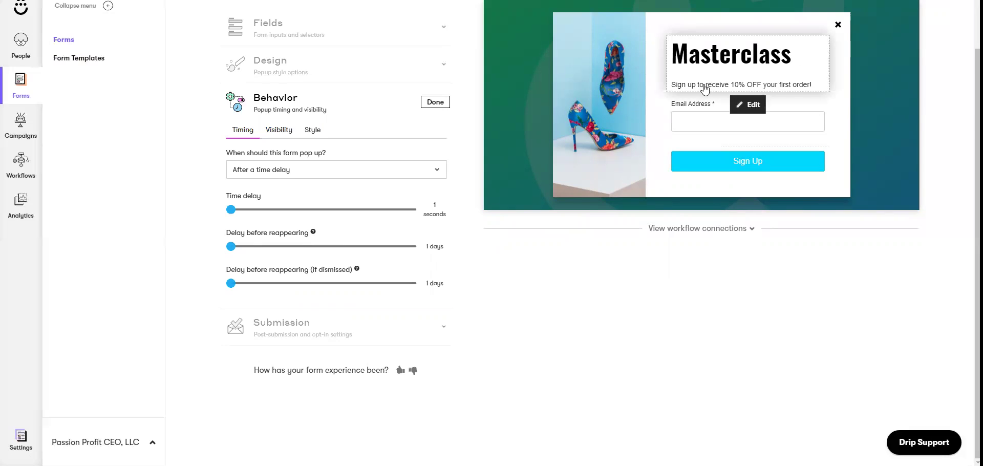
{"action": "mouse_move", "coordinate": [700, 126]}
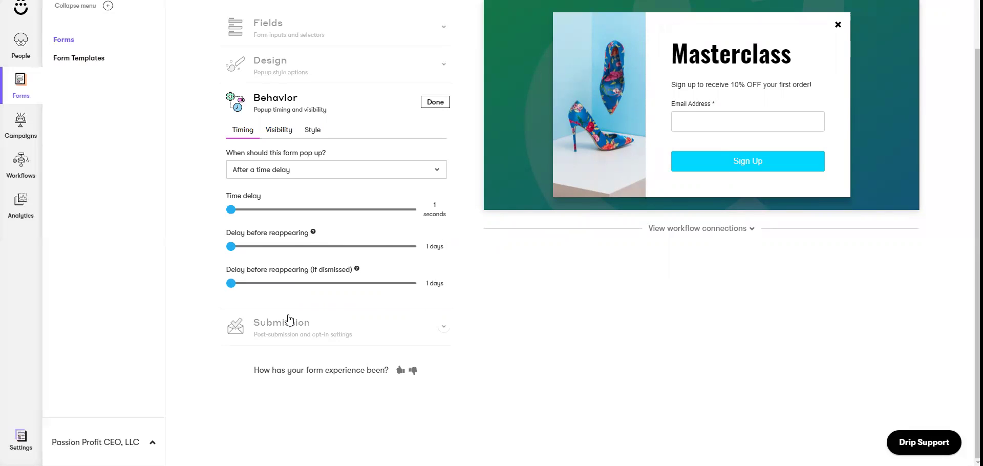
- Check 'Only show popup on specific pages', preview Embedded HTML Form style, then revert to Popup Form
{"action": "left_click", "coordinate": [282, 132]}
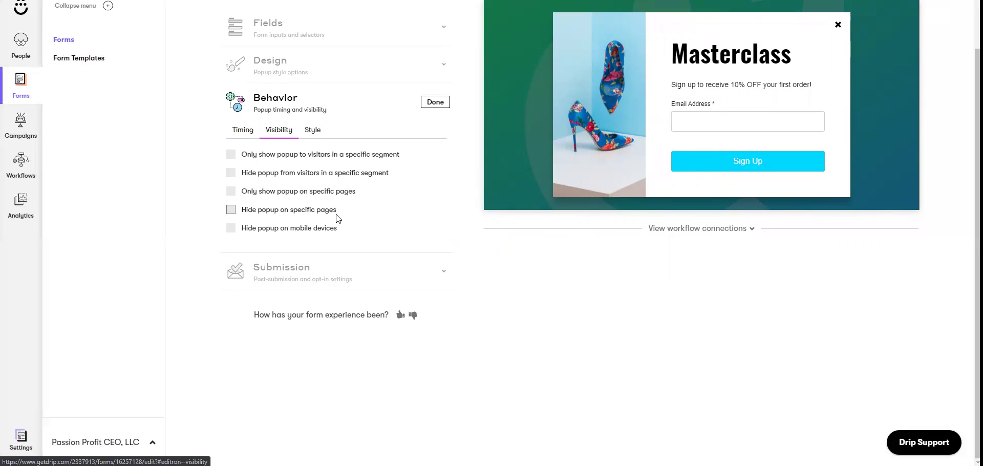
{"action": "left_click", "coordinate": [230, 193]}
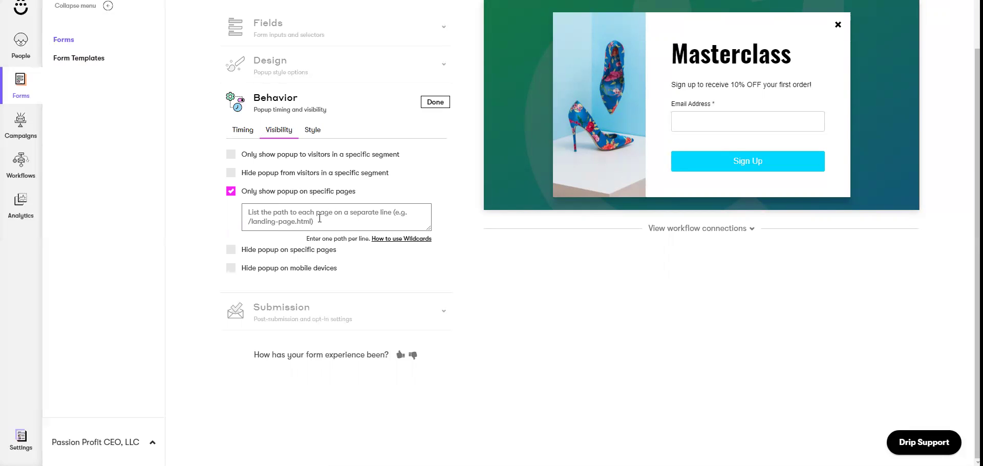
{"action": "left_click", "coordinate": [313, 129]}
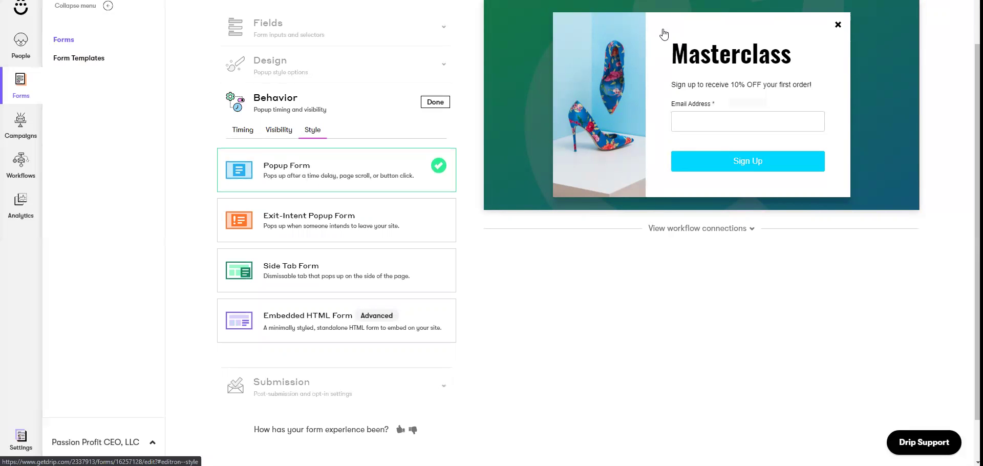
{"action": "mouse_move", "coordinate": [604, 148]}
{"action": "scroll", "coordinate": [607, 145], "scroll_direction": "up", "scroll_amount": 2}
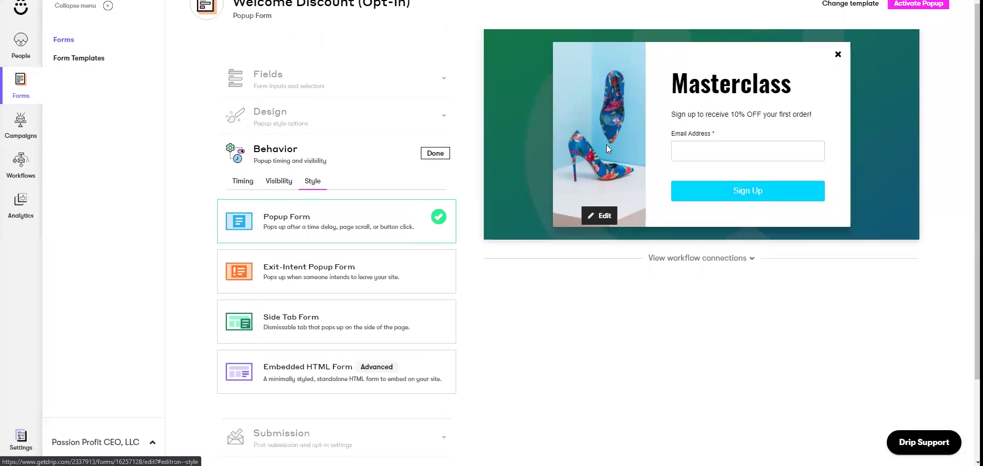
{"action": "scroll", "coordinate": [608, 145], "scroll_direction": "down", "scroll_amount": 1}
{"action": "scroll", "coordinate": [607, 145], "scroll_direction": "down", "scroll_amount": 1}
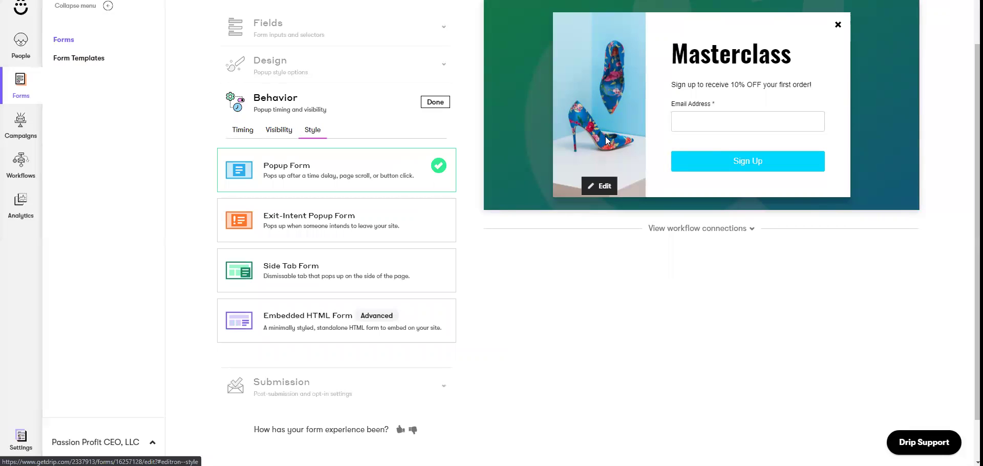
{"action": "left_click", "coordinate": [314, 326]}
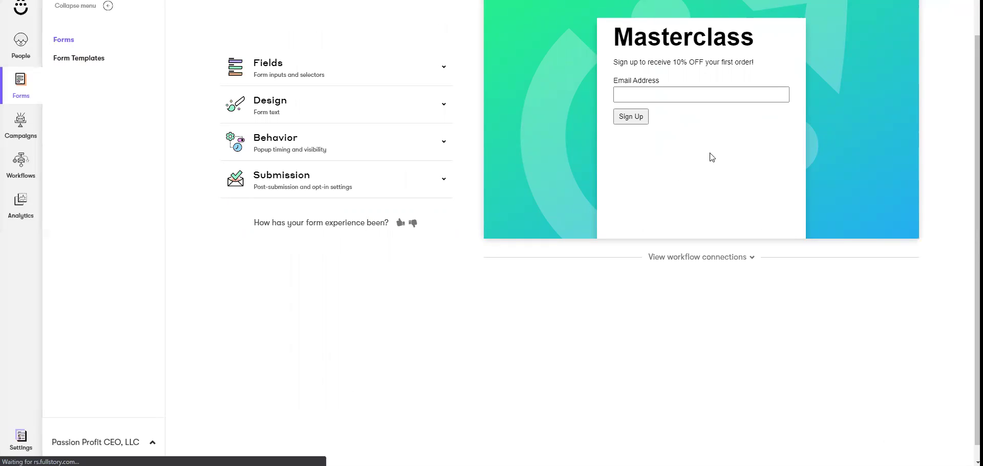
{"action": "left_click", "coordinate": [367, 150]}
{"action": "left_click", "coordinate": [333, 182]}
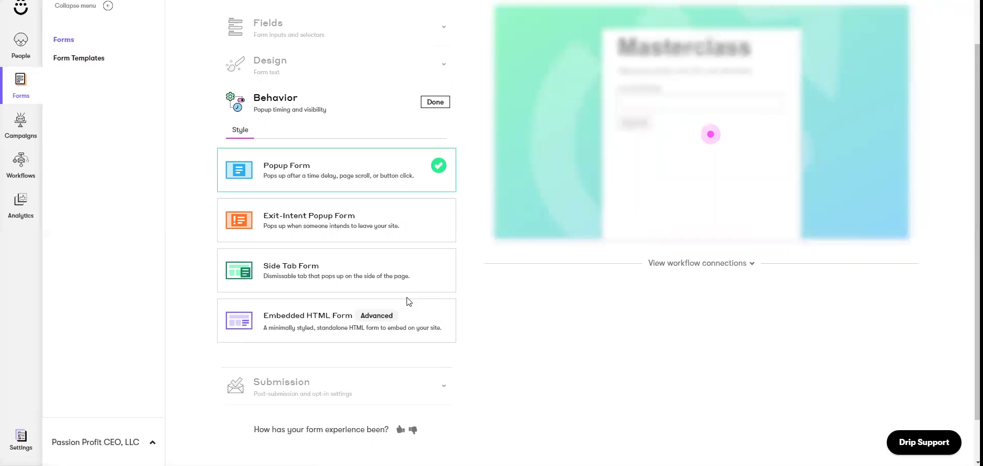
- Review the Thank You, Double Opt-In and Automation tabs unchanged, then open the Activate Popup dialog
{"action": "scroll", "coordinate": [493, 345], "scroll_direction": "down", "scroll_amount": 1}
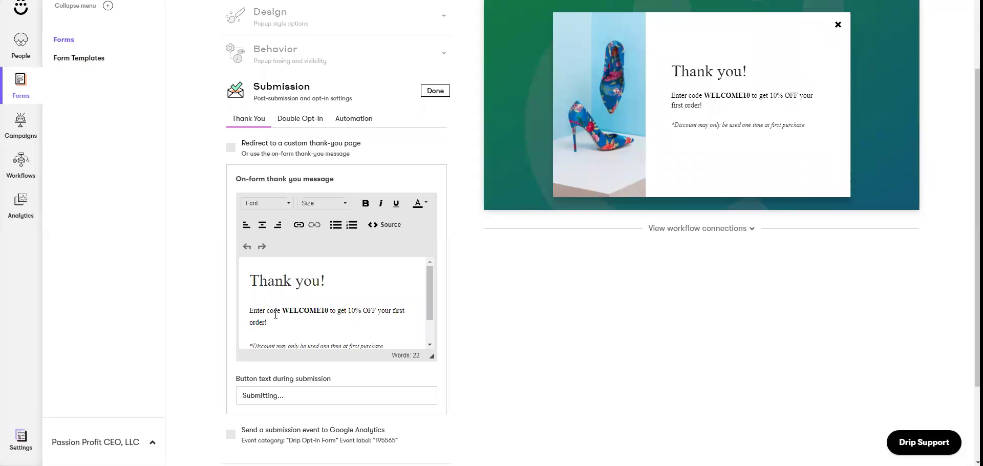
{"action": "scroll", "coordinate": [333, 312], "scroll_direction": "down", "scroll_amount": 2}
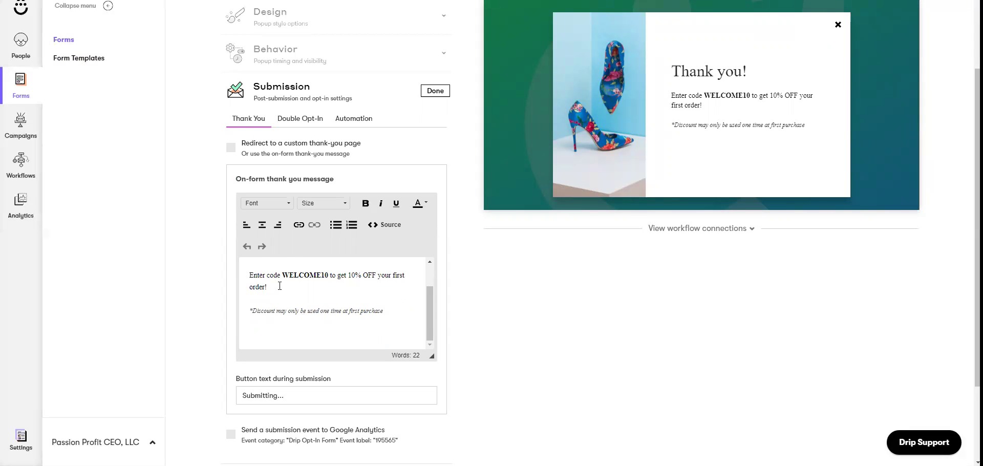
{"action": "scroll", "coordinate": [307, 297], "scroll_direction": "up", "scroll_amount": 2}
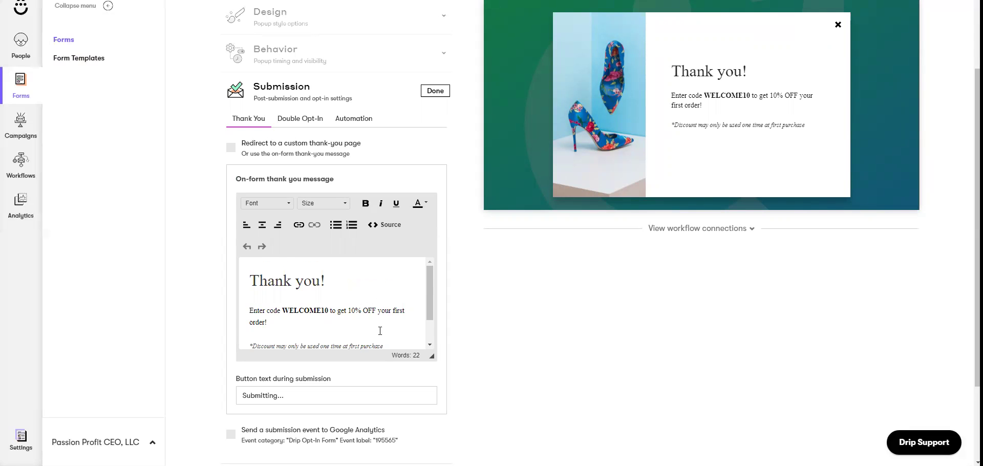
{"action": "scroll", "coordinate": [347, 331], "scroll_direction": "down", "scroll_amount": 2}
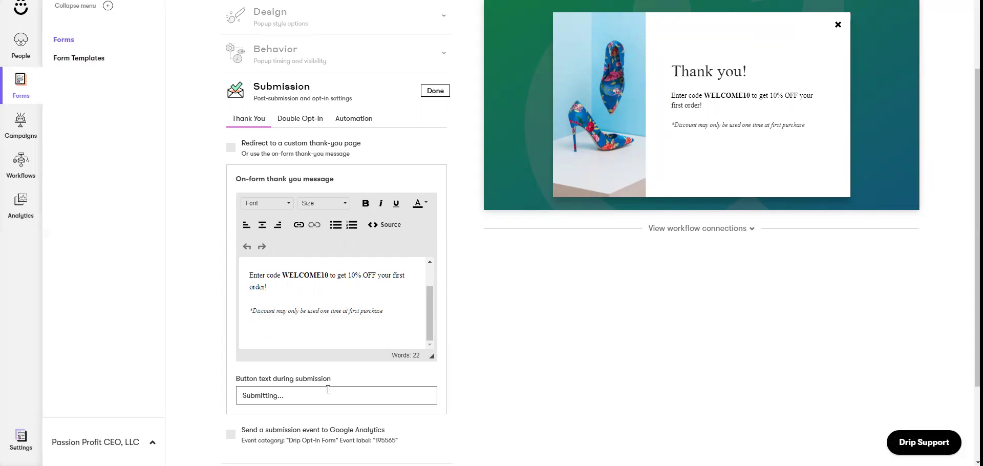
{"action": "left_click", "coordinate": [307, 118]}
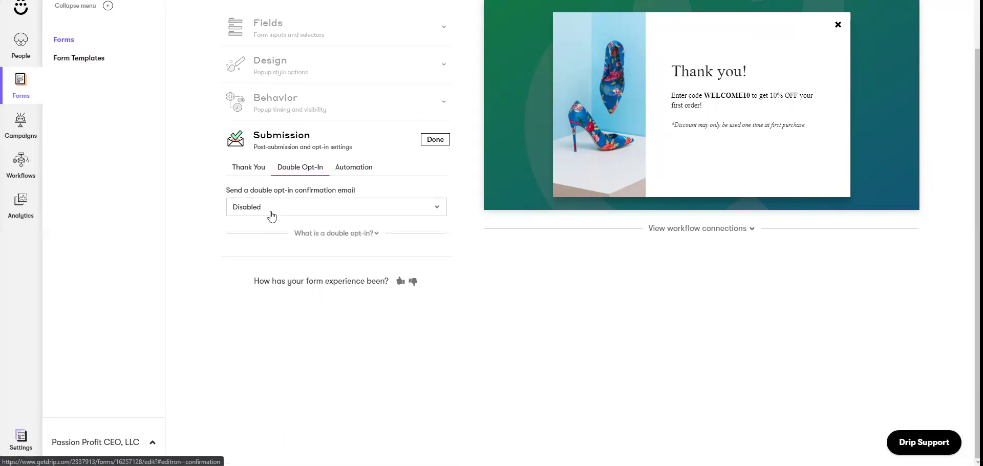
{"action": "left_click", "coordinate": [271, 209]}
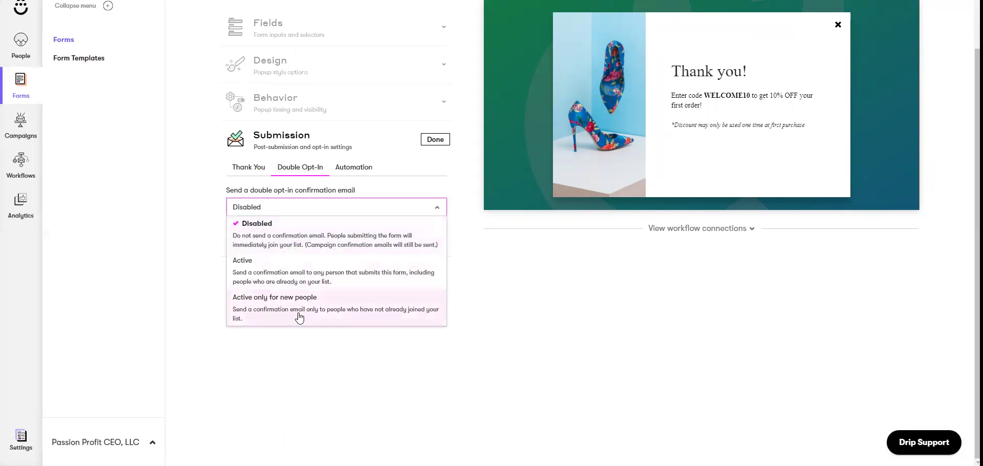
{"action": "left_click", "coordinate": [353, 169]}
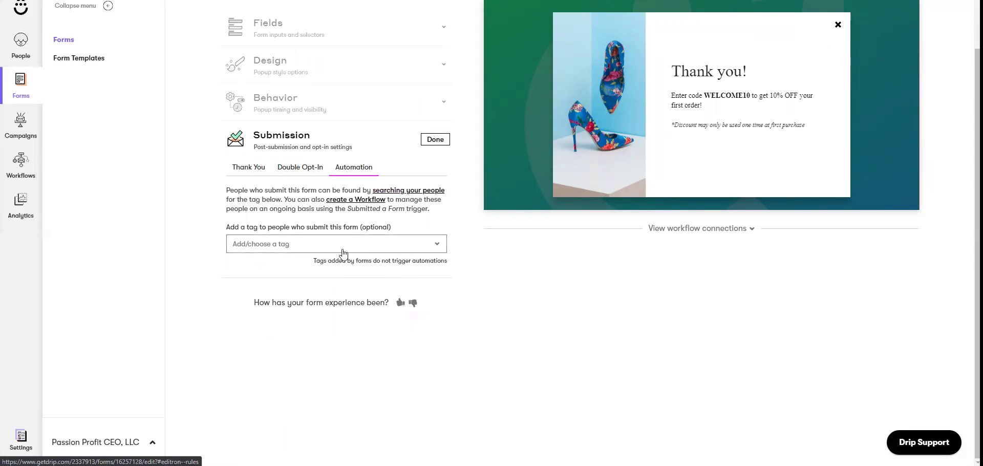
{"action": "left_click", "coordinate": [436, 143]}
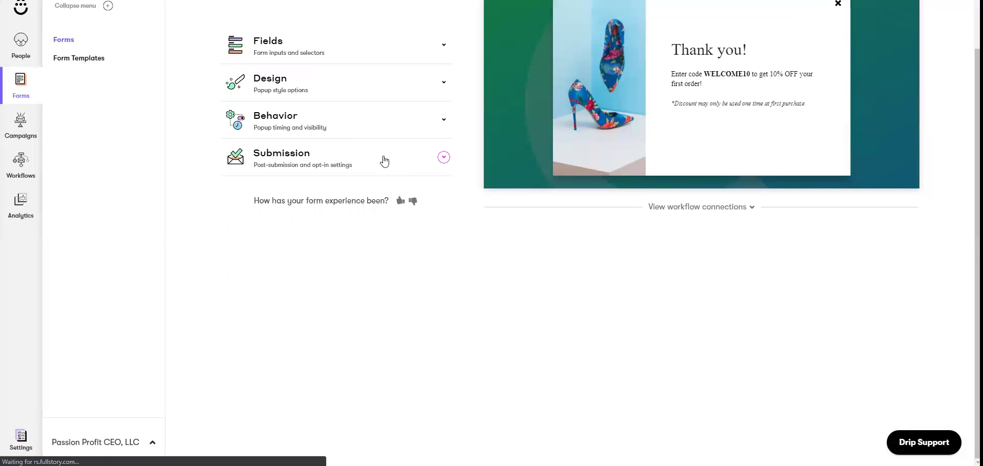
{"action": "scroll", "coordinate": [515, 330], "scroll_direction": "up", "scroll_amount": 1}
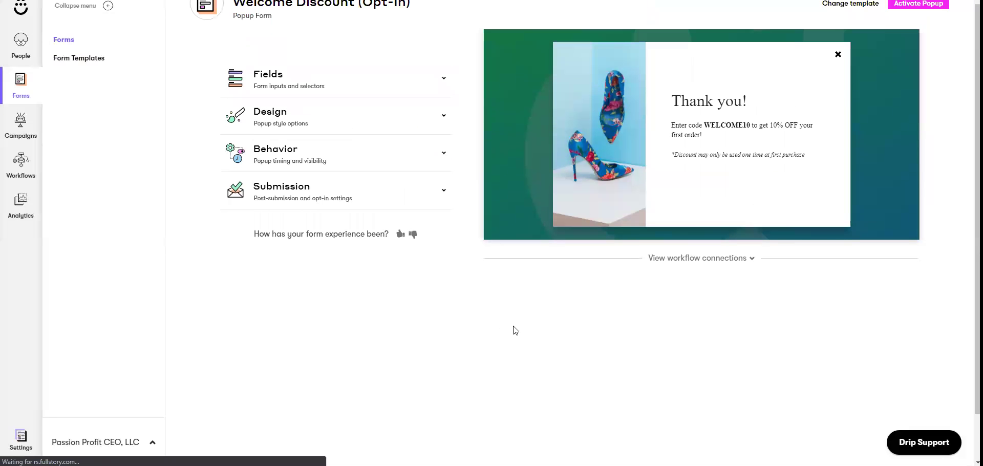
{"action": "scroll", "coordinate": [515, 331], "scroll_direction": "up", "scroll_amount": 1}
{"action": "left_click", "coordinate": [916, 14]}
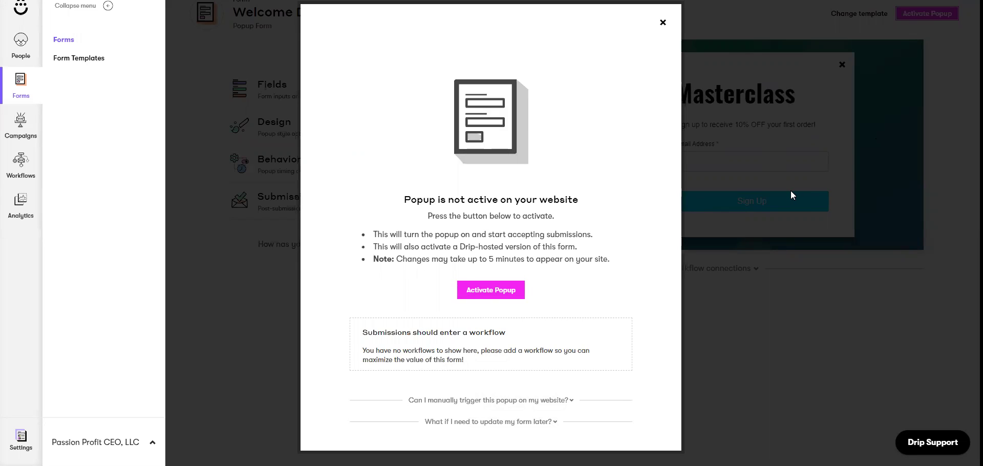
- Activate the Masterclass popup on the website, then clear a text selection on the confirmation screen
{"action": "left_click", "coordinate": [499, 294]}
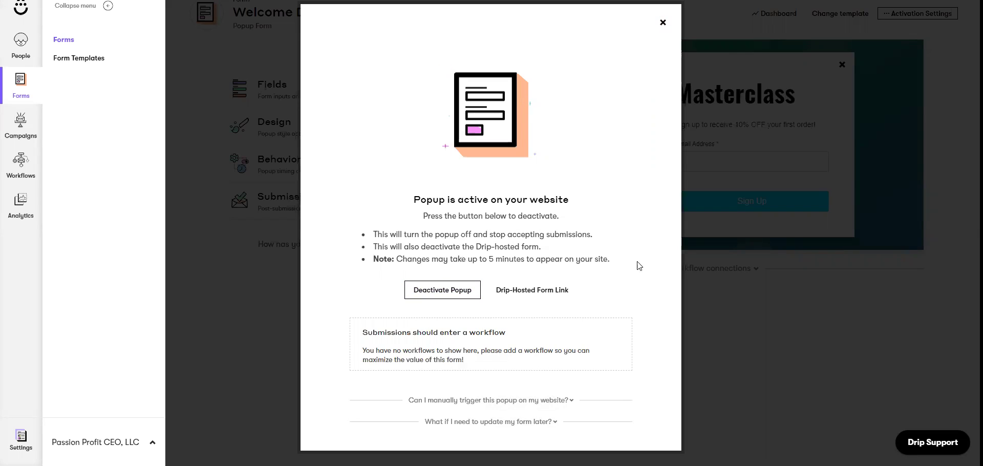
{"action": "left_click_drag", "start_coordinate": [430, 189], "coordinate": [593, 260]}
{"action": "left_click_drag", "start_coordinate": [655, 278], "coordinate": [472, 291]}
{"action": "right_click", "coordinate": [449, 206]}
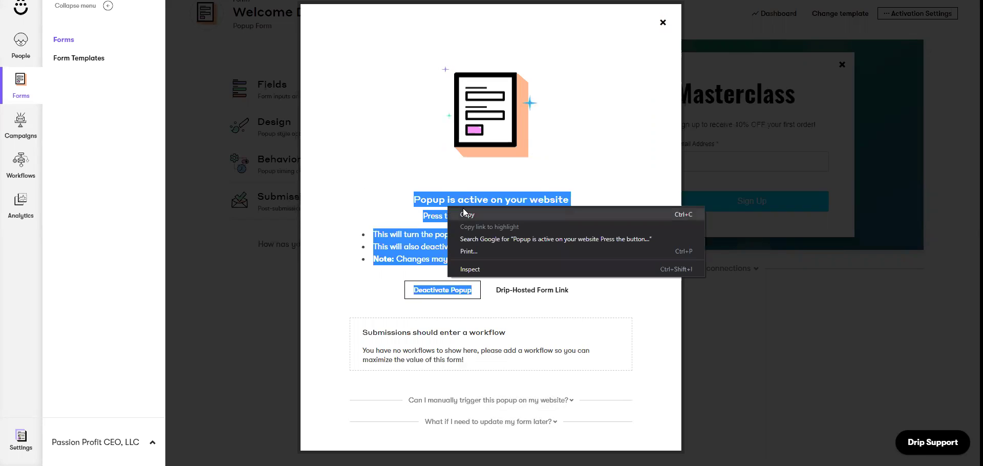
{"action": "left_click", "coordinate": [462, 214]}
{"action": "left_click", "coordinate": [378, 154]}
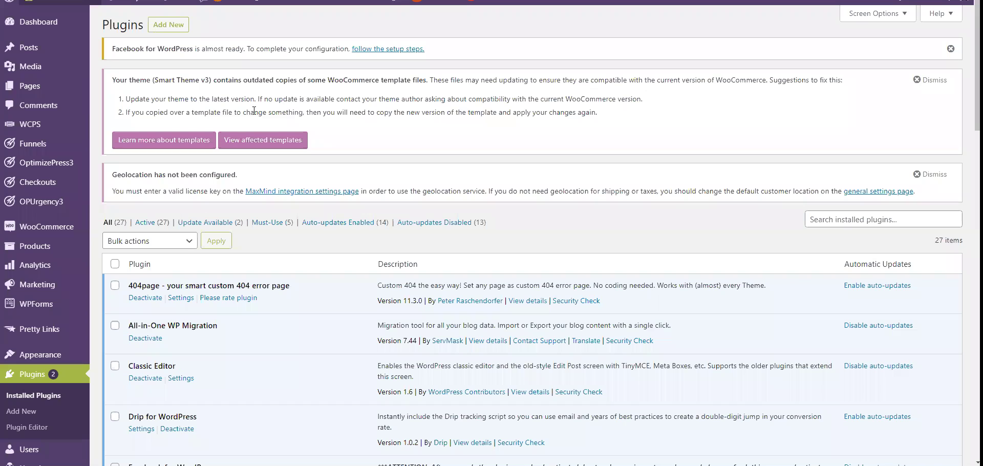
- Open the WordPress Pages list and browse to the example team page showing the Masterclass popup
{"action": "left_click", "coordinate": [37, 91]}
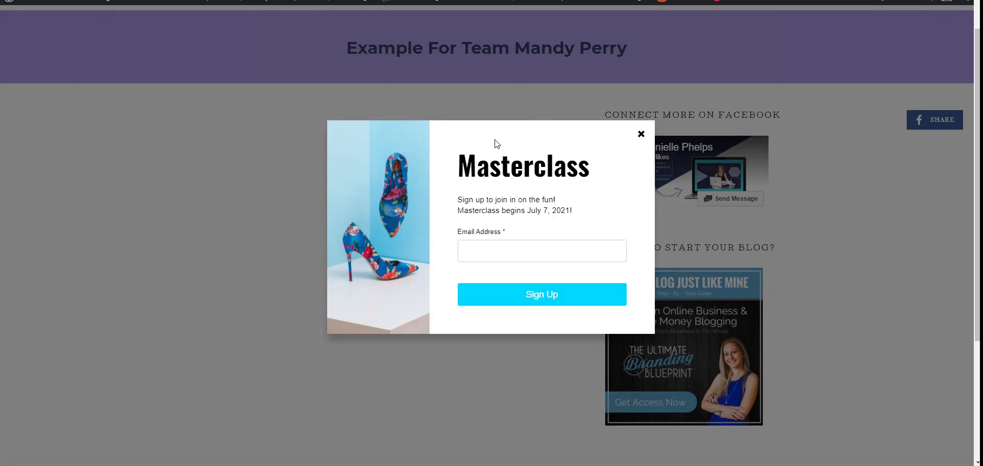
{"action": "scroll", "coordinate": [374, 197], "scroll_direction": "up", "scroll_amount": 1}
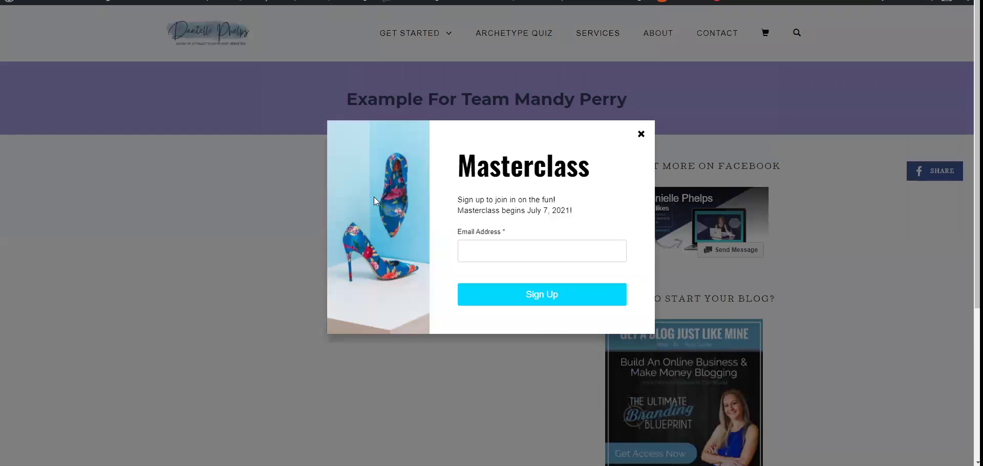
{"action": "scroll", "coordinate": [379, 172], "scroll_direction": "down", "scroll_amount": 2}
{"action": "scroll", "coordinate": [378, 172], "scroll_direction": "up", "scroll_amount": 2}
{"action": "scroll", "coordinate": [379, 173], "scroll_direction": "down", "scroll_amount": 1}
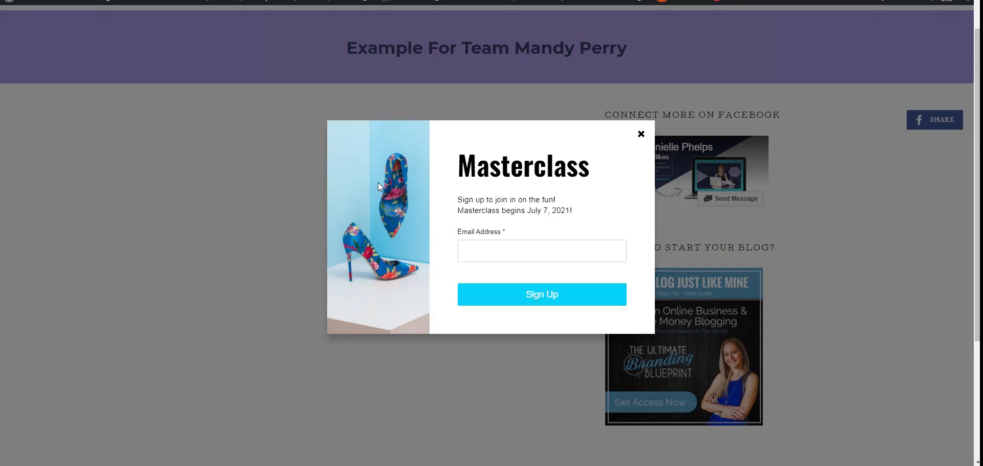
{"action": "scroll", "coordinate": [378, 183], "scroll_direction": "down", "scroll_amount": 4}
{"action": "scroll", "coordinate": [200, 117], "scroll_direction": "up", "scroll_amount": 5}
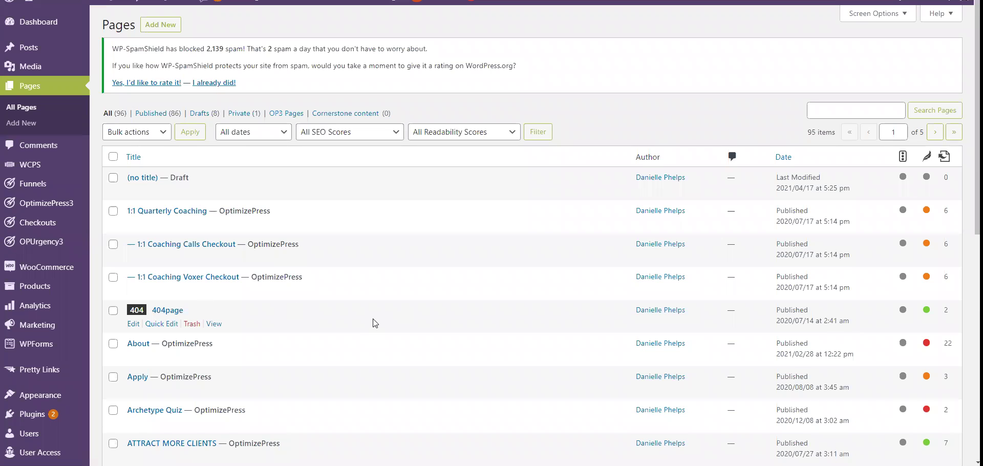
- Go to page 2 of All Pages and open the example team page with OptimizePress
{"action": "scroll", "coordinate": [898, 401], "scroll_direction": "down", "scroll_amount": 5}
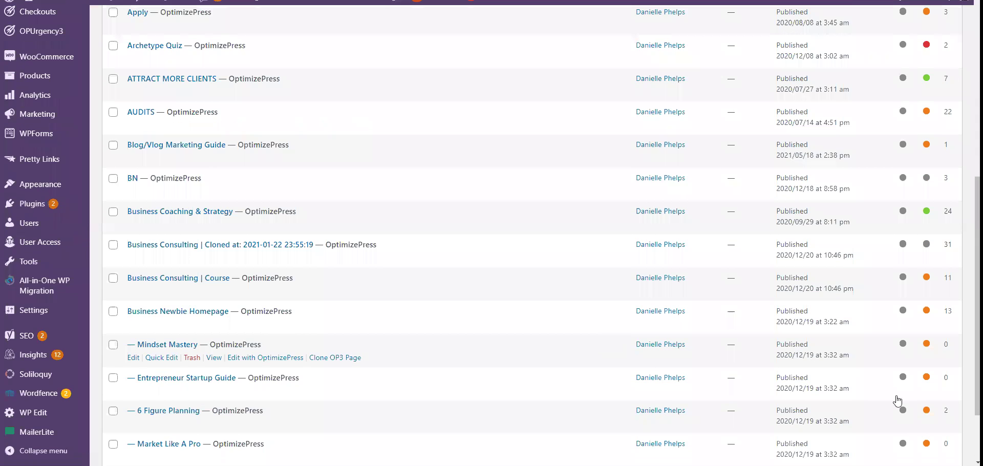
{"action": "scroll", "coordinate": [898, 401], "scroll_direction": "down", "scroll_amount": 2}
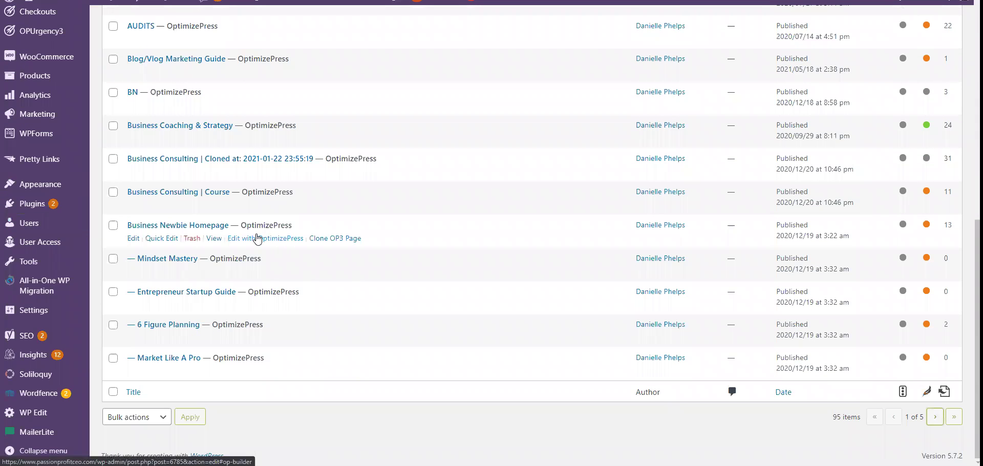
{"action": "left_click", "coordinate": [257, 239]}
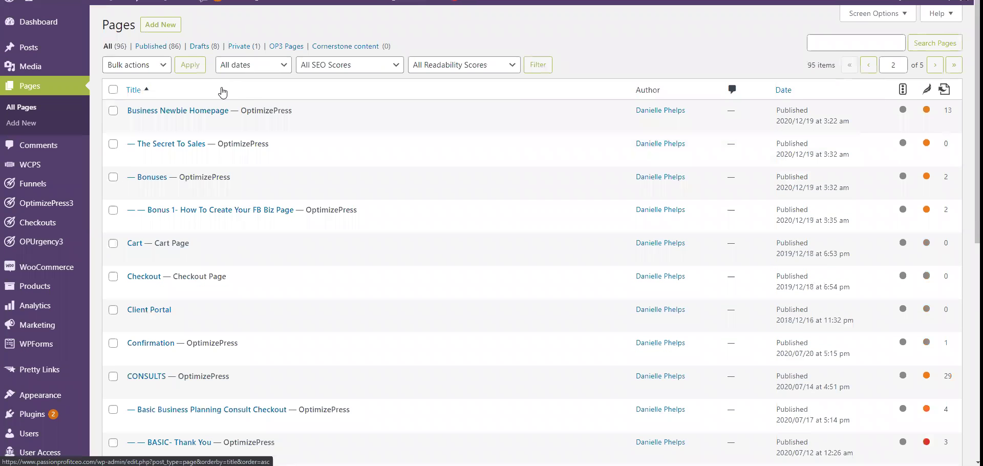
{"action": "scroll", "coordinate": [220, 261], "scroll_direction": "down", "scroll_amount": 2}
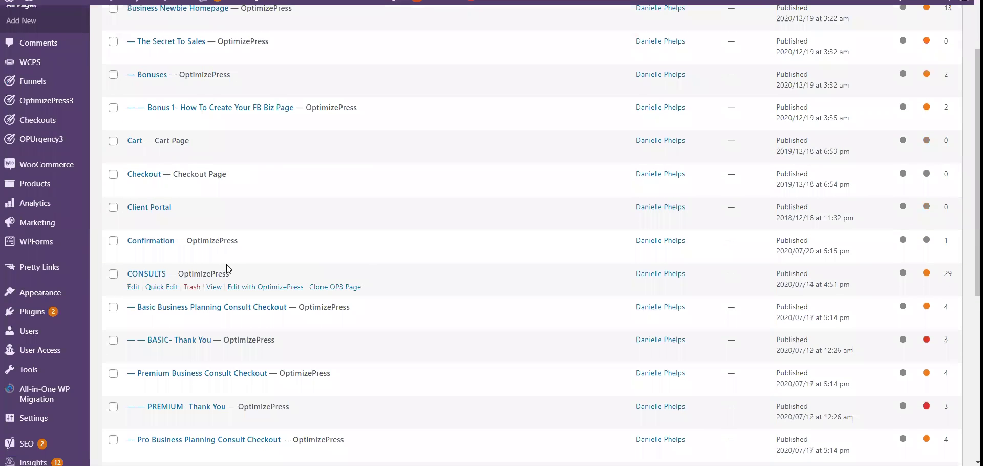
{"action": "scroll", "coordinate": [222, 279], "scroll_direction": "down", "scroll_amount": 2}
{"action": "scroll", "coordinate": [217, 302], "scroll_direction": "up", "scroll_amount": 4}
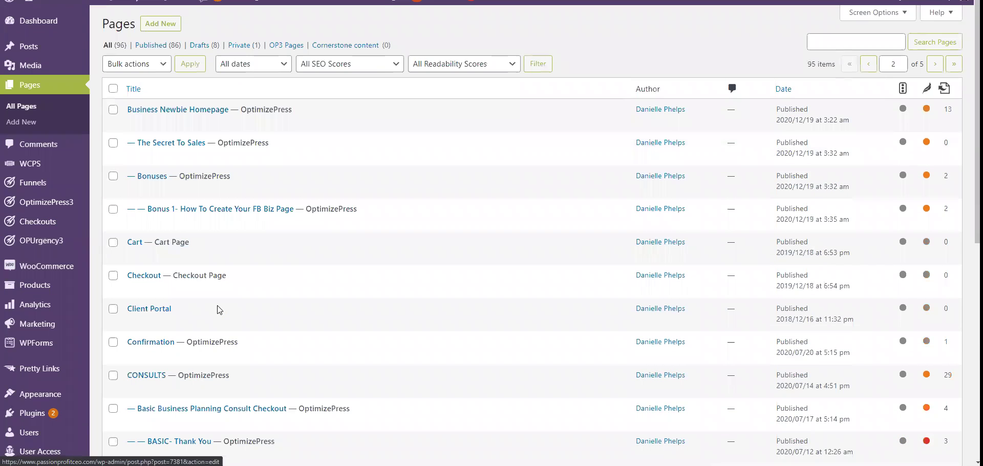
{"action": "scroll", "coordinate": [222, 306], "scroll_direction": "down", "scroll_amount": 8}
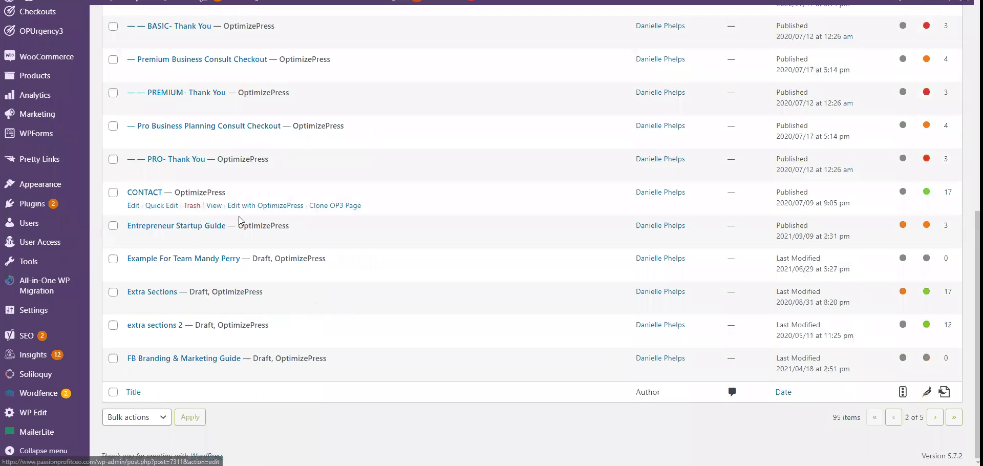
{"action": "left_click", "coordinate": [257, 272]}
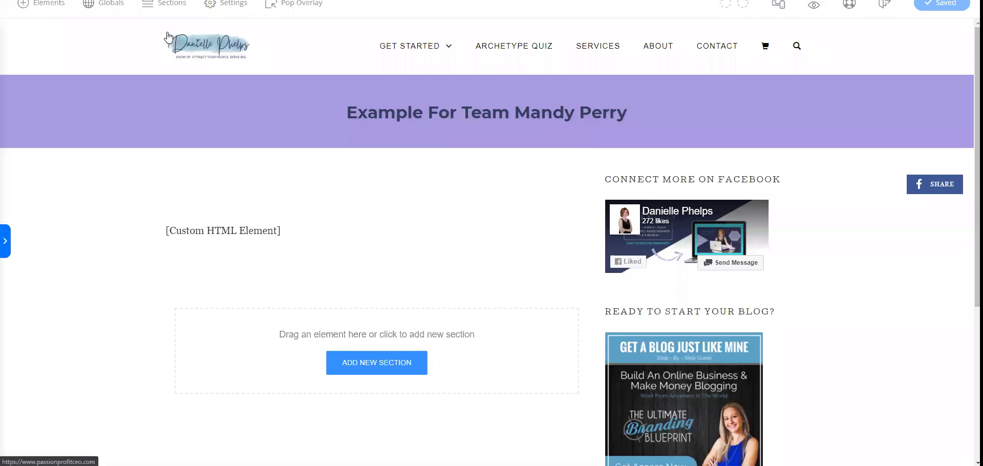
- Open Settings > Page Scripts and remove a wrongly pasted number from the Body Script
{"action": "left_click", "coordinate": [220, 9]}
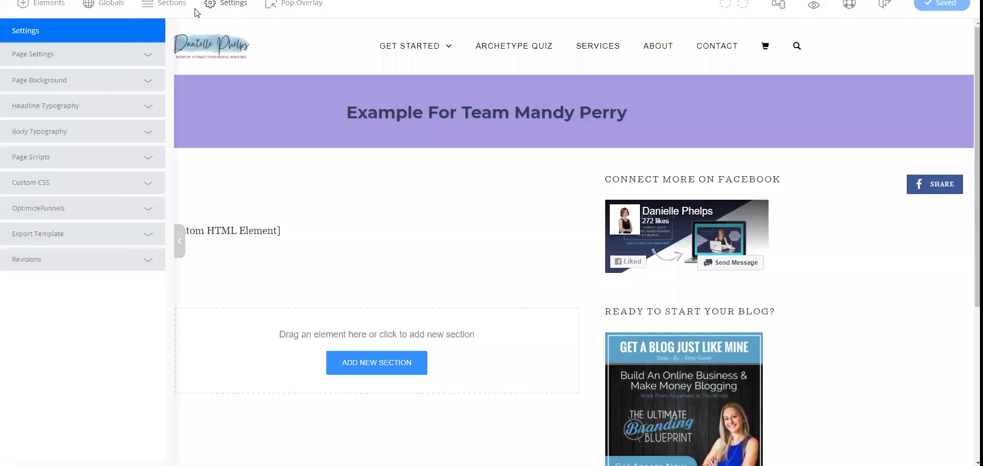
{"action": "left_click", "coordinate": [58, 159]}
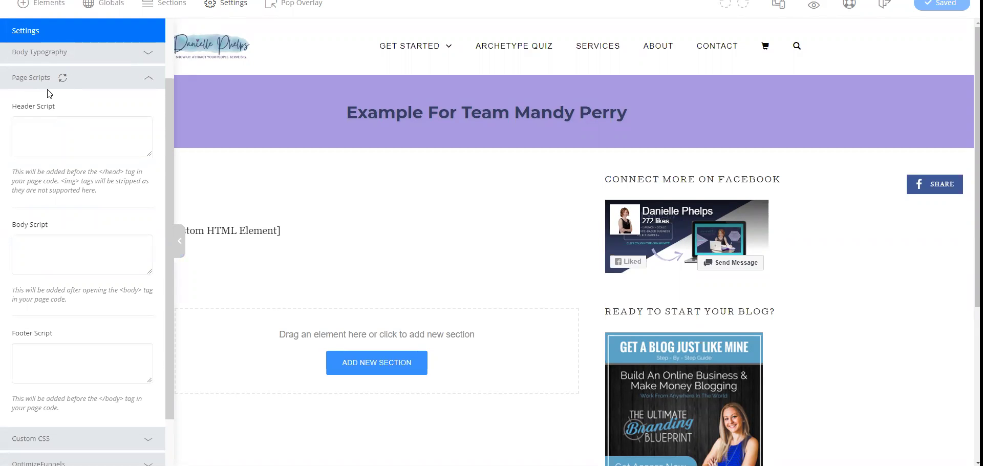
{"action": "left_click", "coordinate": [34, 247]}
{"action": "right_click", "coordinate": [34, 249]}
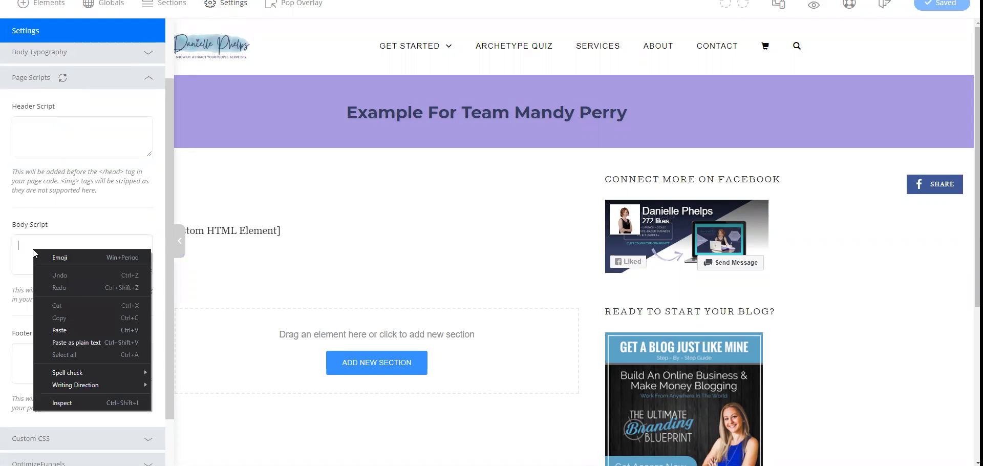
{"action": "left_click", "coordinate": [70, 330]}
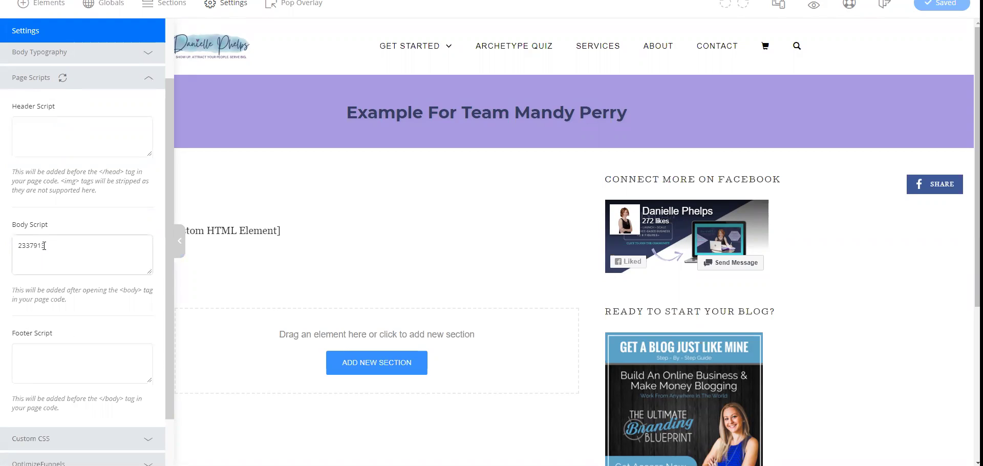
{"action": "left_click_drag", "start_coordinate": [44, 245], "coordinate": [17, 249]}
{"action": "key", "text": "BackSpace"}
- Copy the entire Drip script from the Custom HTML element's code
{"action": "left_click", "coordinate": [301, 235]}
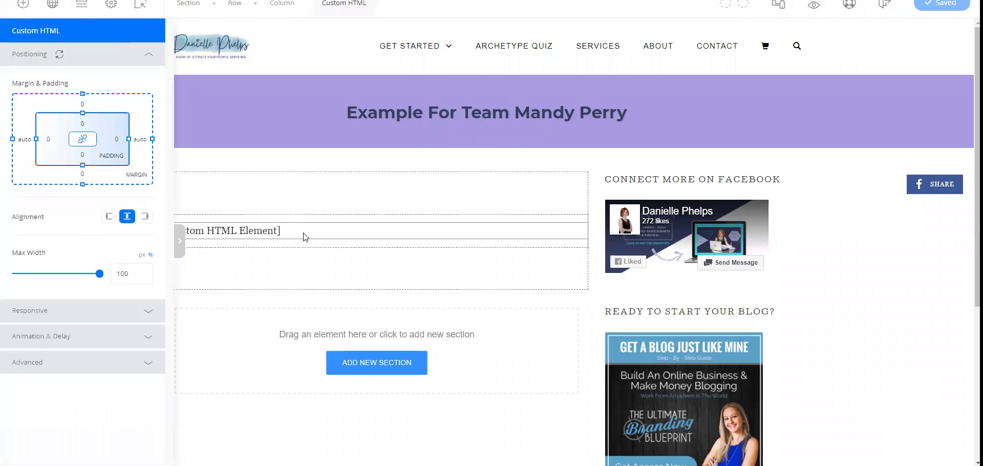
{"action": "left_click", "coordinate": [332, 204]}
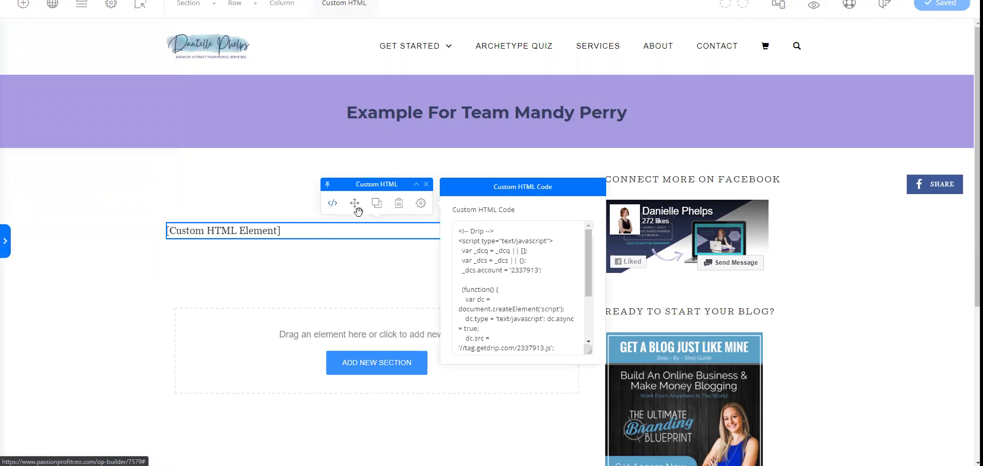
{"action": "left_click_drag", "start_coordinate": [456, 231], "coordinate": [555, 336]}
{"action": "right_click", "coordinate": [485, 256]}
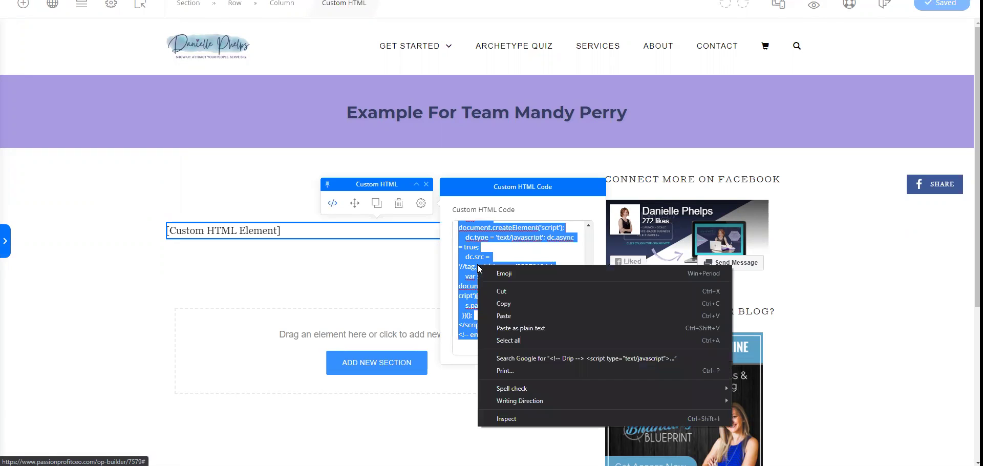
{"action": "left_click", "coordinate": [500, 297]}
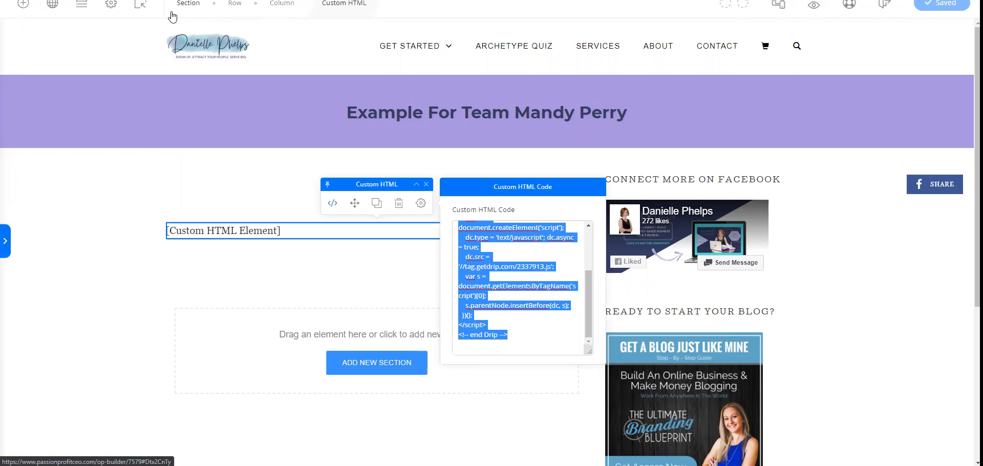
{"action": "left_click", "coordinate": [307, 64]}
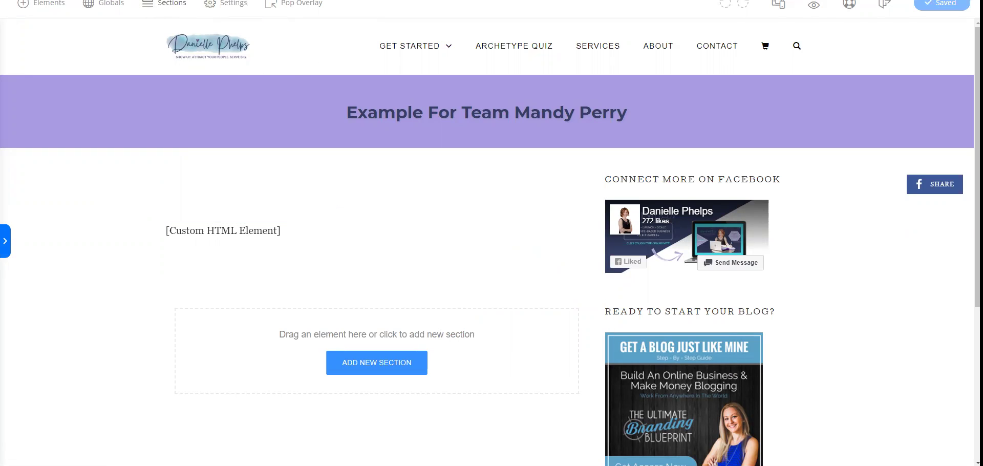
- Paste the Drip script into the Body Script field, close settings and exit the builder
{"action": "left_click", "coordinate": [212, 7]}
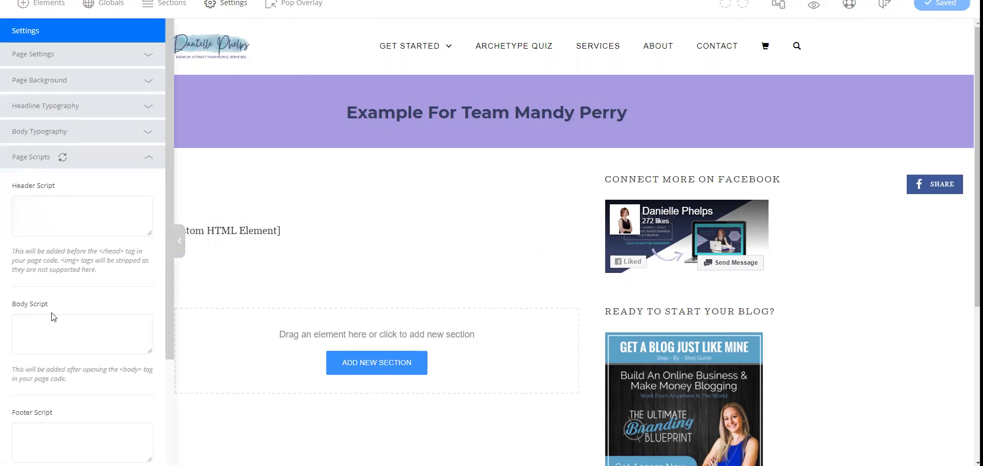
{"action": "right_click", "coordinate": [46, 339]}
{"action": "left_click", "coordinate": [67, 255]}
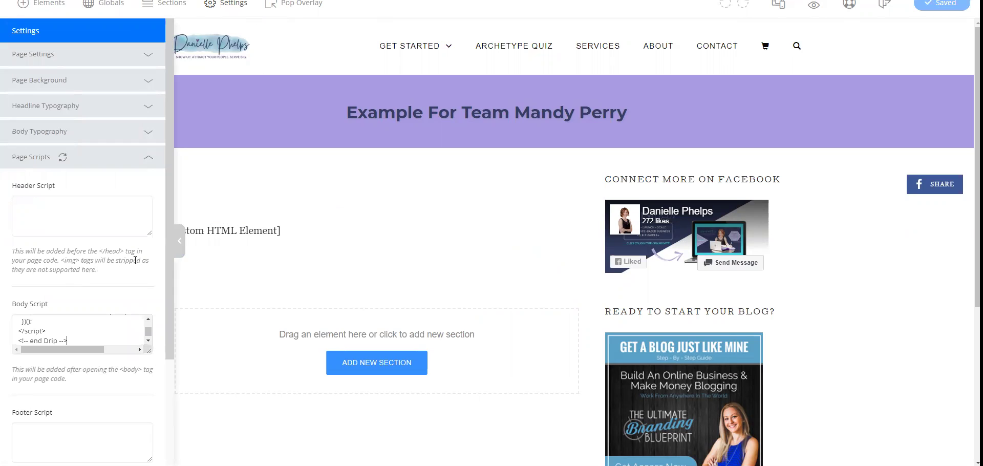
{"action": "left_click", "coordinate": [245, 279]}
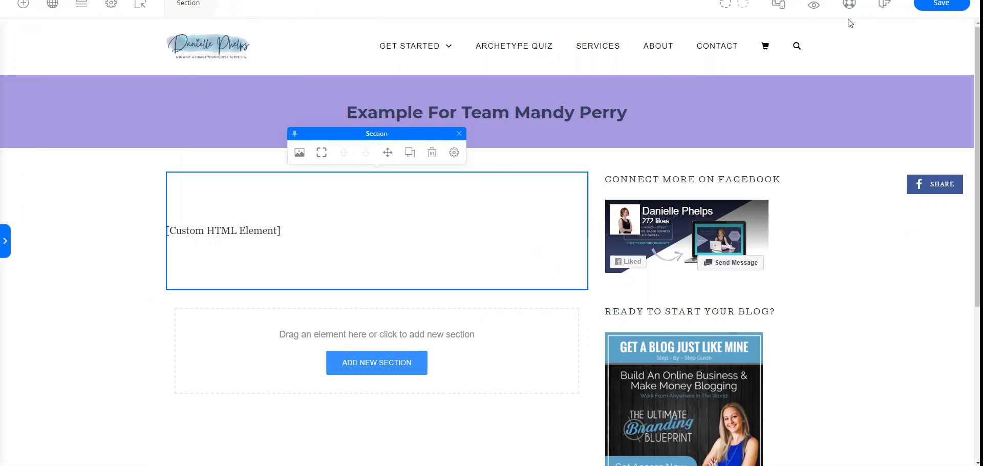
{"action": "left_click", "coordinate": [884, 5]}
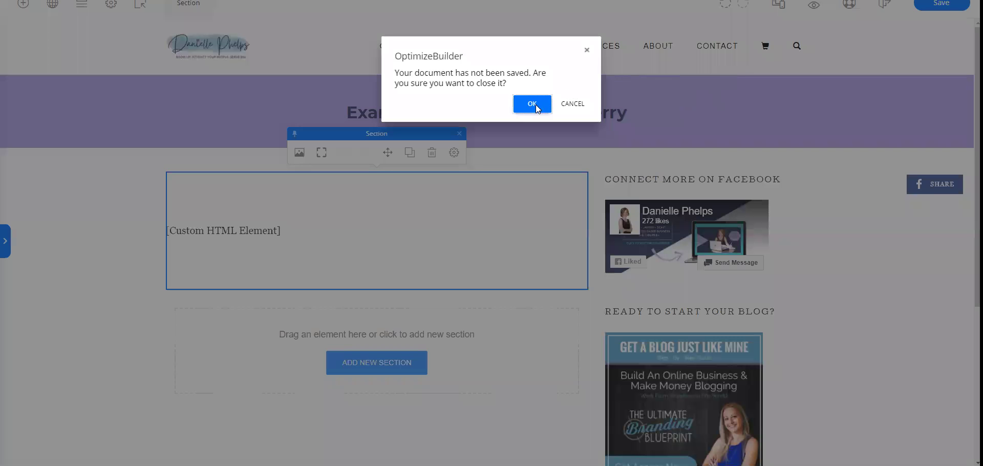
- Leave the Drip builder without saving and start a new WordPress page titled 'Example Mandy'
{"action": "left_click", "coordinate": [533, 103]}
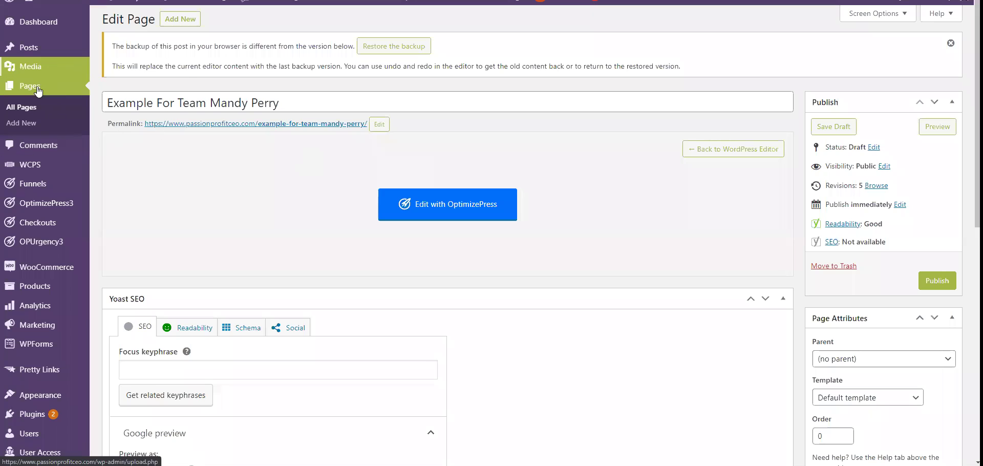
{"action": "left_click", "coordinate": [76, 121]}
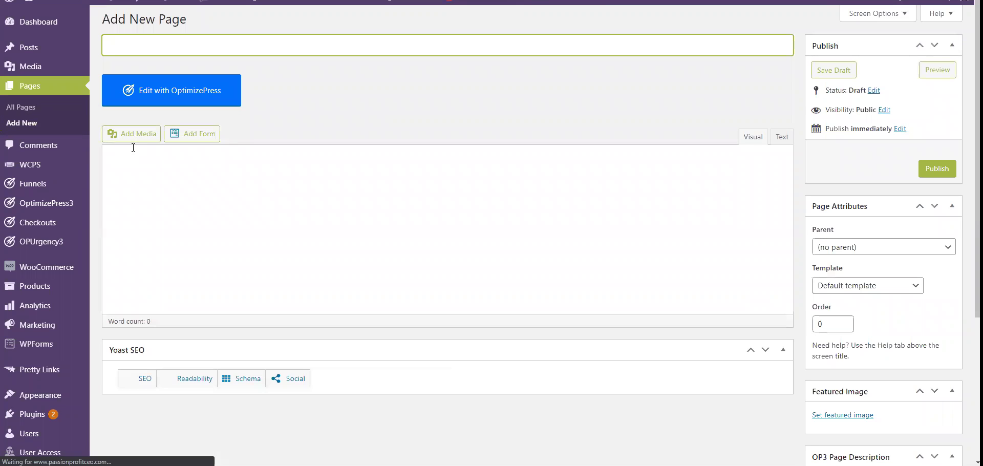
{"action": "type", "text": "Ex"}
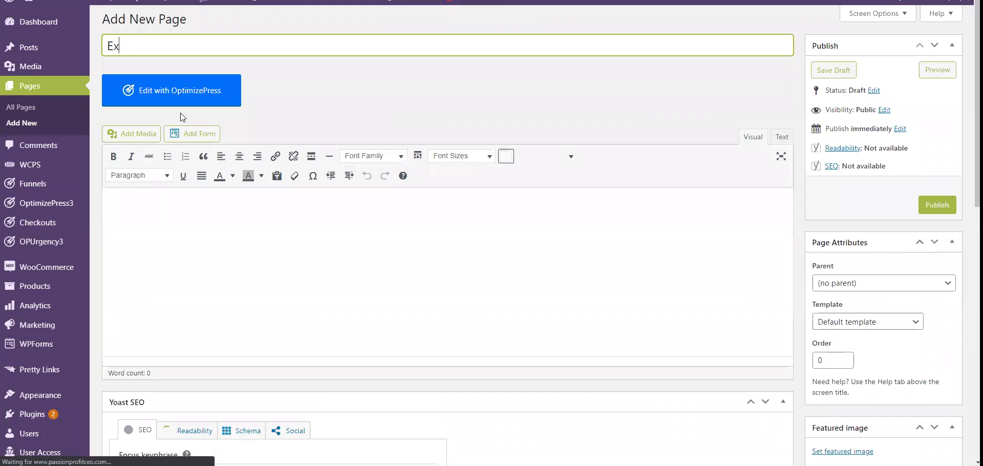
{"action": "type", "text": "ample Mandy"}
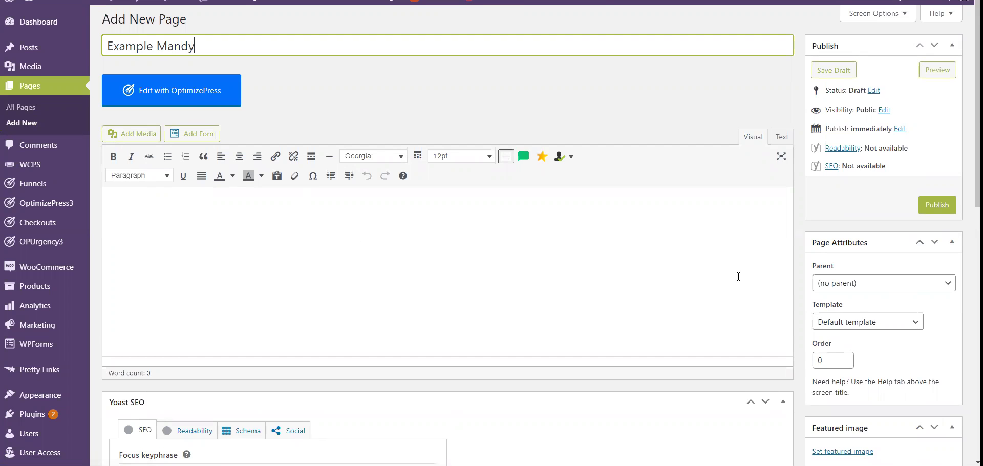
{"action": "scroll", "coordinate": [738, 276], "scroll_direction": "down", "scroll_amount": 8}
{"action": "scroll", "coordinate": [737, 265], "scroll_direction": "up", "scroll_amount": 8}
- Paste the Drip script into the page content in the Text editor, then return to Visual
{"action": "left_click", "coordinate": [782, 137]}
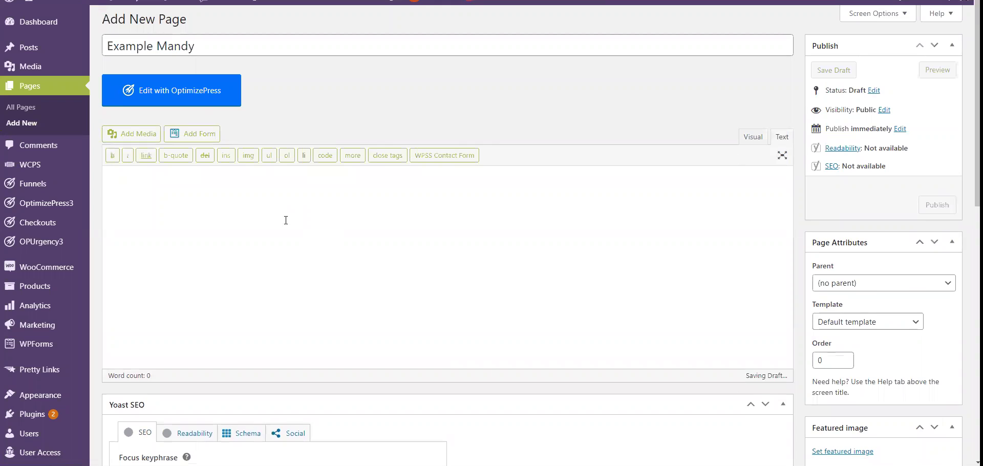
{"action": "right_click", "coordinate": [179, 209]}
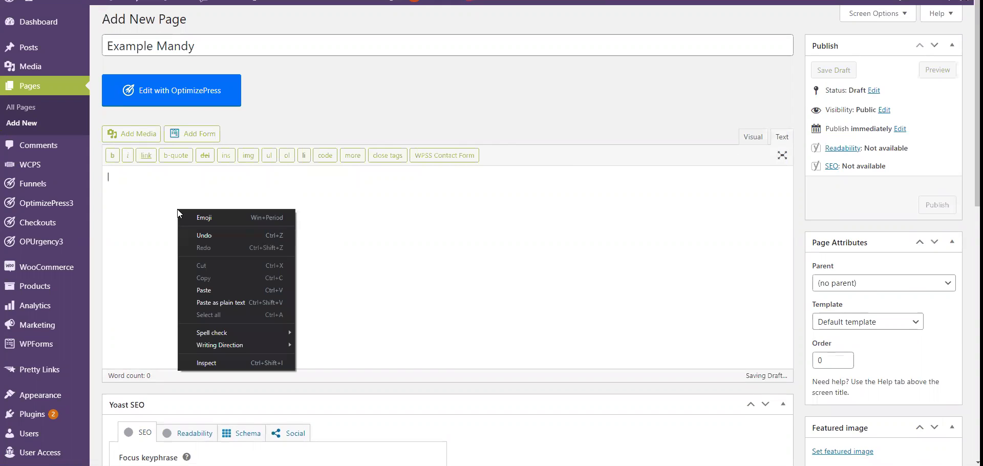
{"action": "left_click", "coordinate": [780, 138]}
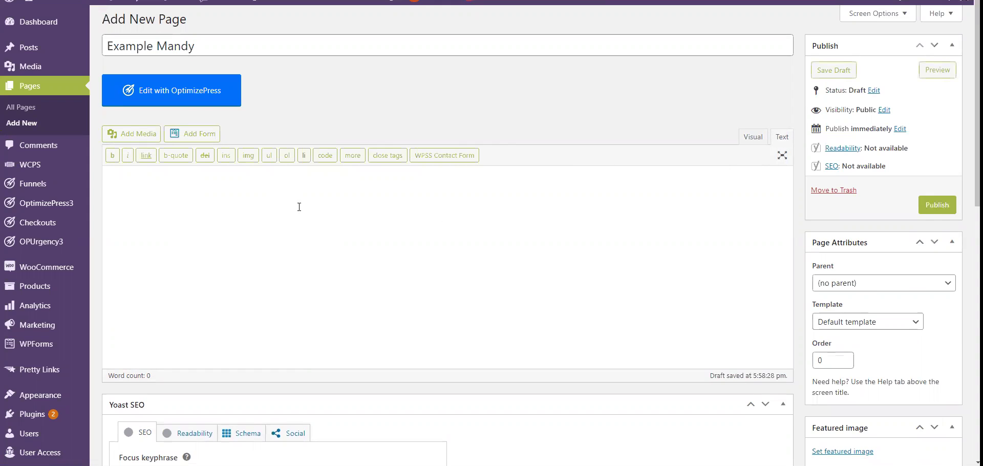
{"action": "right_click", "coordinate": [127, 188]}
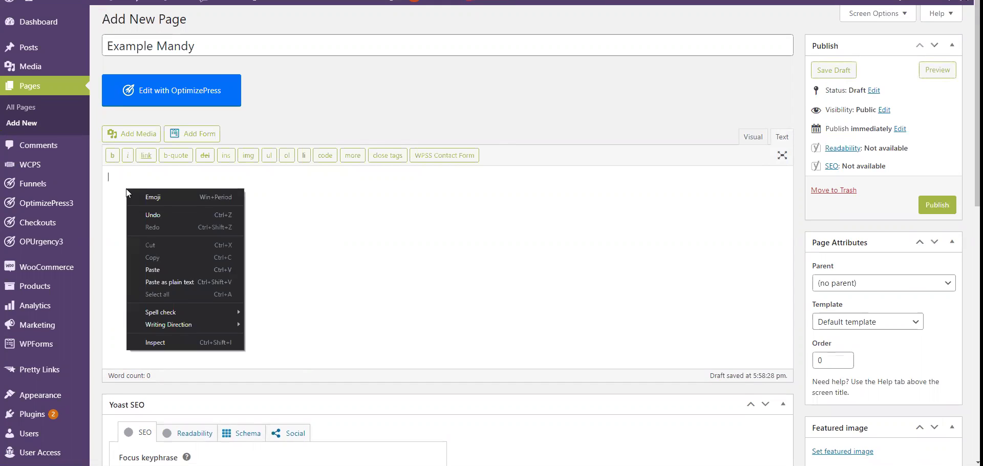
{"action": "left_click", "coordinate": [160, 269]}
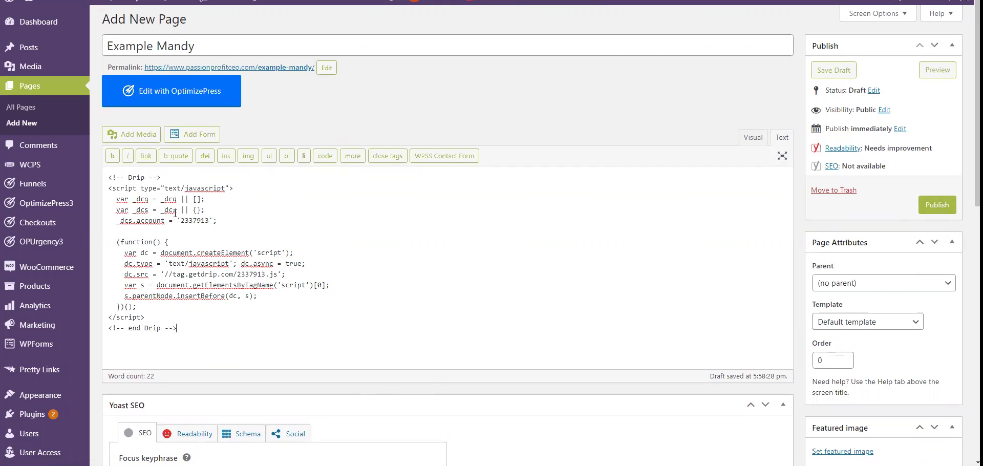
{"action": "left_click", "coordinate": [752, 137]}
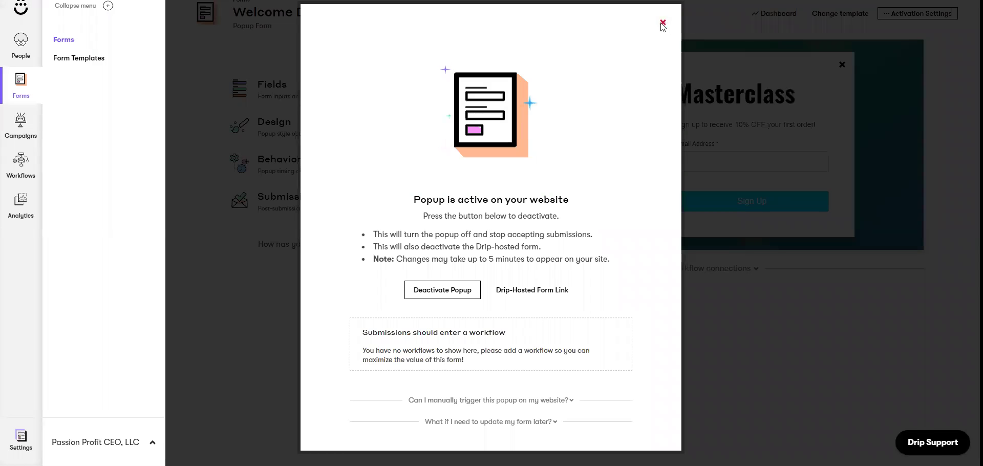
- Close the 'Popup is active' notice and open the Masterclass popup's Behavior > Visibility settings
{"action": "left_click", "coordinate": [662, 24]}
{"action": "left_click", "coordinate": [413, 174]}
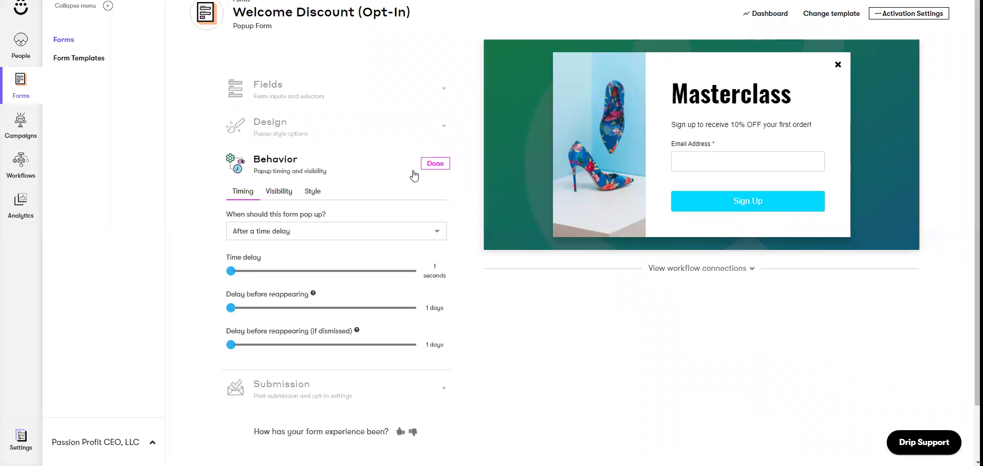
{"action": "left_click", "coordinate": [279, 191]}
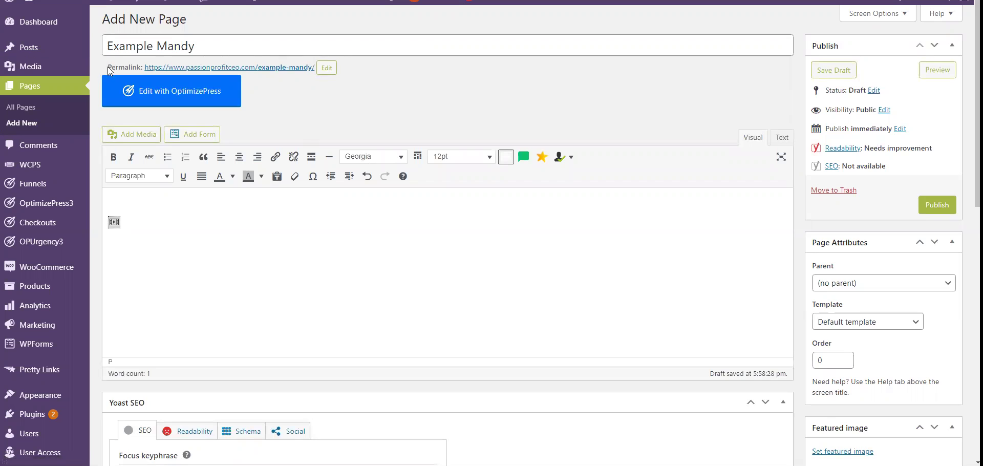
{"action": "mouse_move", "coordinate": [108, 67]}
{"action": "left_mouse_down"}
{"action": "mouse_move", "coordinate": [282, 70]}
{"action": "mouse_move", "coordinate": [113, 67]}
{"action": "left_mouse_up"}
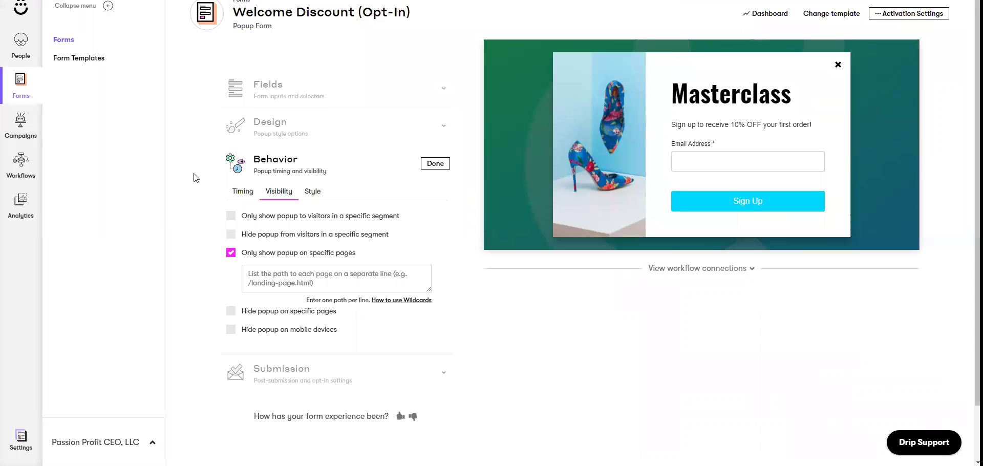
- Check 'Only show popup on specific pages', open Style, and return to the WordPress draft
{"action": "left_click", "coordinate": [288, 283]}
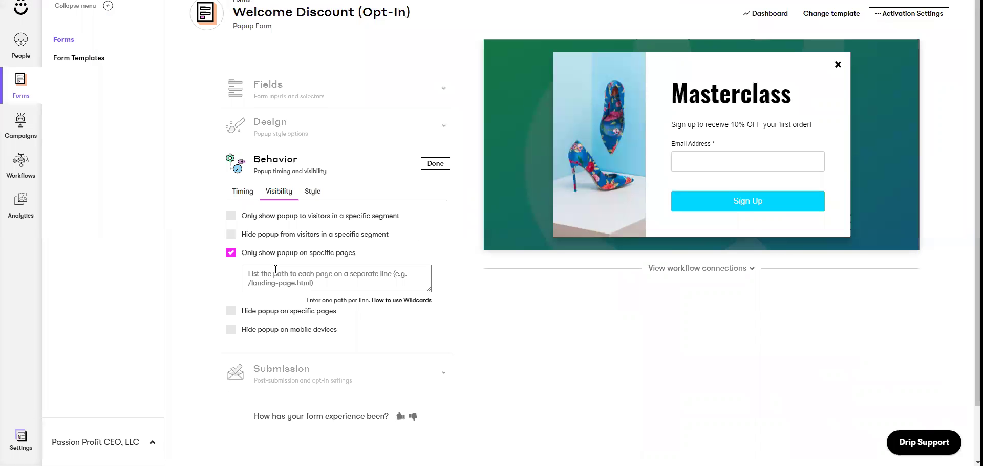
{"action": "right_click", "coordinate": [271, 277]}
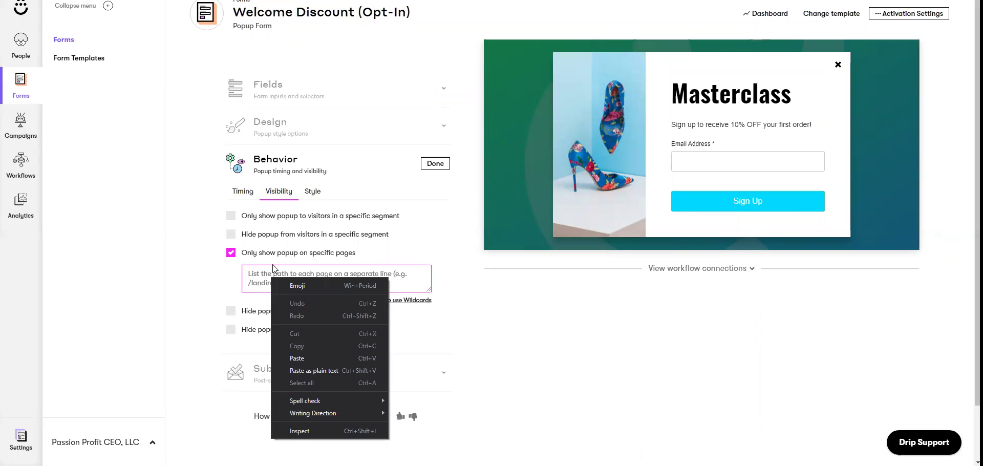
{"action": "left_click", "coordinate": [486, 330]}
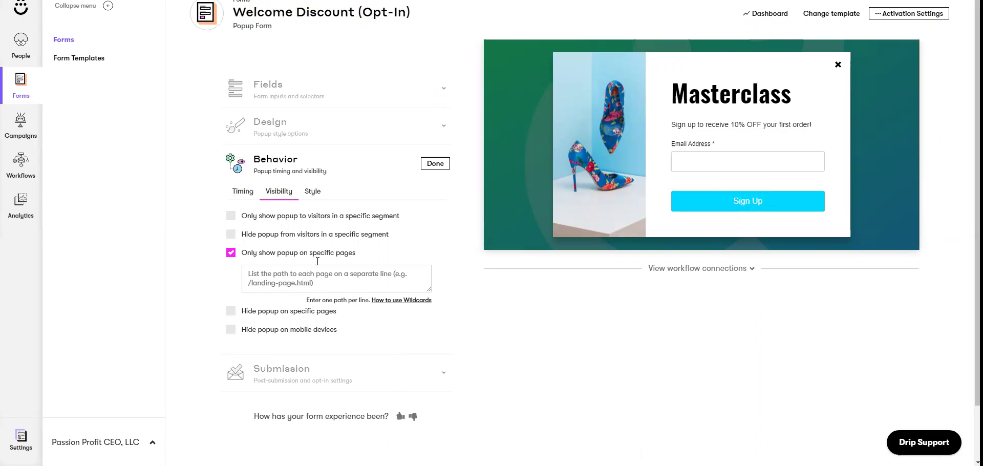
{"action": "left_click", "coordinate": [307, 192]}
{"action": "left_click", "coordinate": [342, 373]}
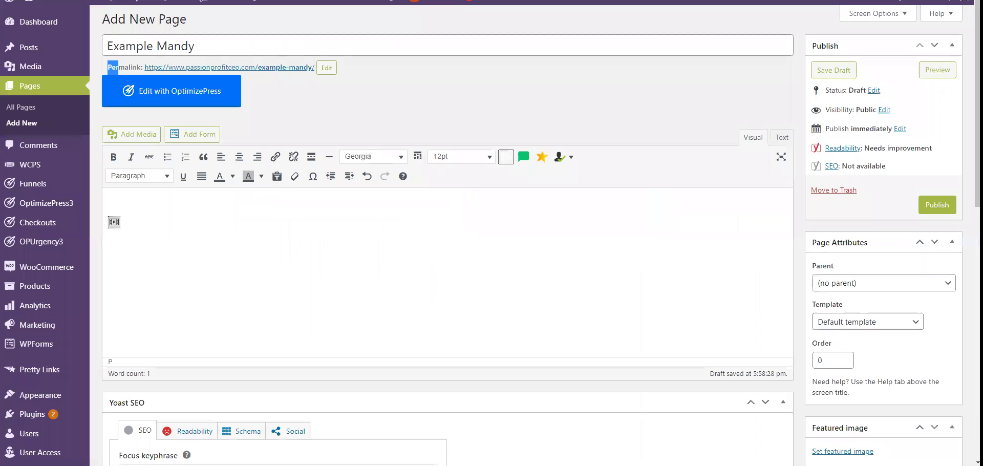
- Type 'Title', 'Words' and 'Optin' on separate lines, then view the page's raw HTML
{"action": "left_click", "coordinate": [222, 198]}
{"action": "type", "text": "Title"}
{"action": "key", "text": "Return"}
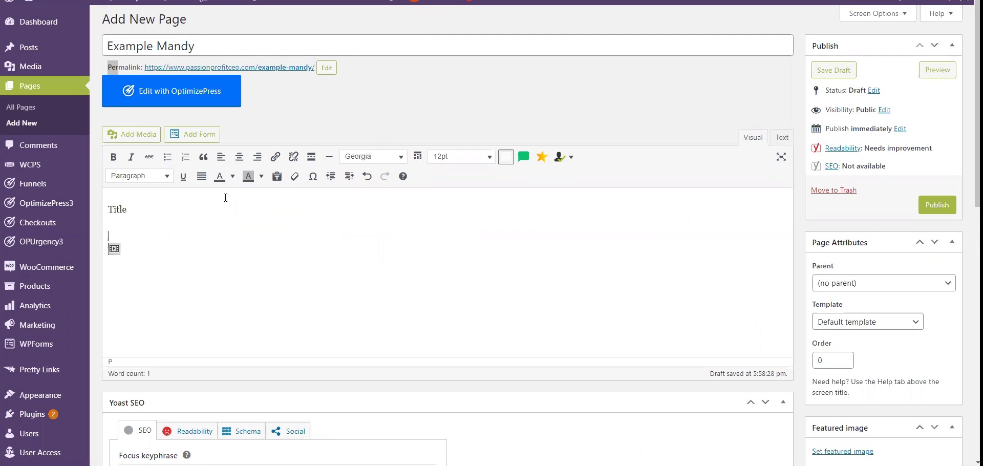
{"action": "type", "text": "Words"}
{"action": "key", "text": "Return"}
{"action": "type", "text": "O"}
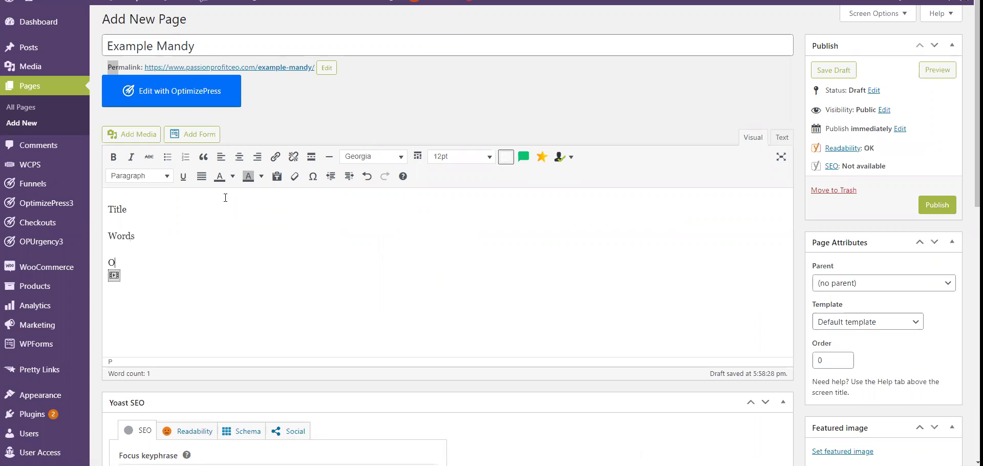
{"action": "type", "text": "pting"}
{"action": "key", "text": "BackSpace"}
{"action": "left_click", "coordinate": [782, 137]}
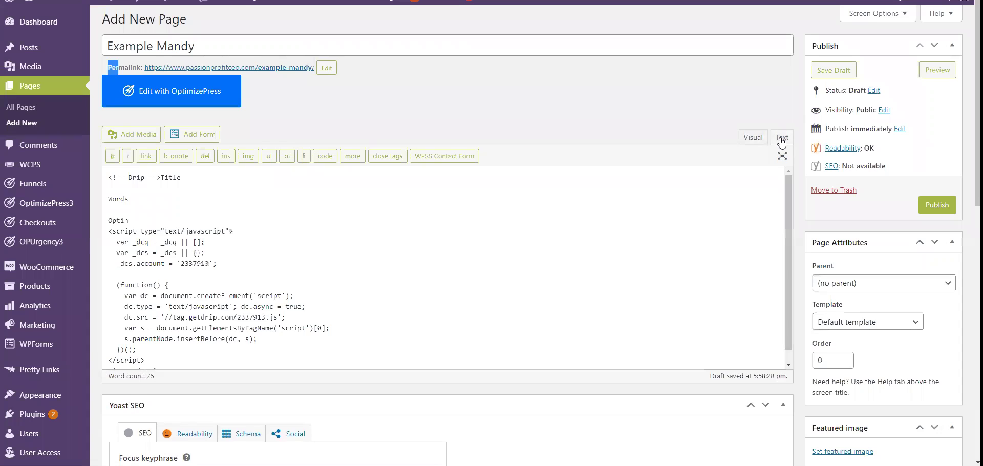